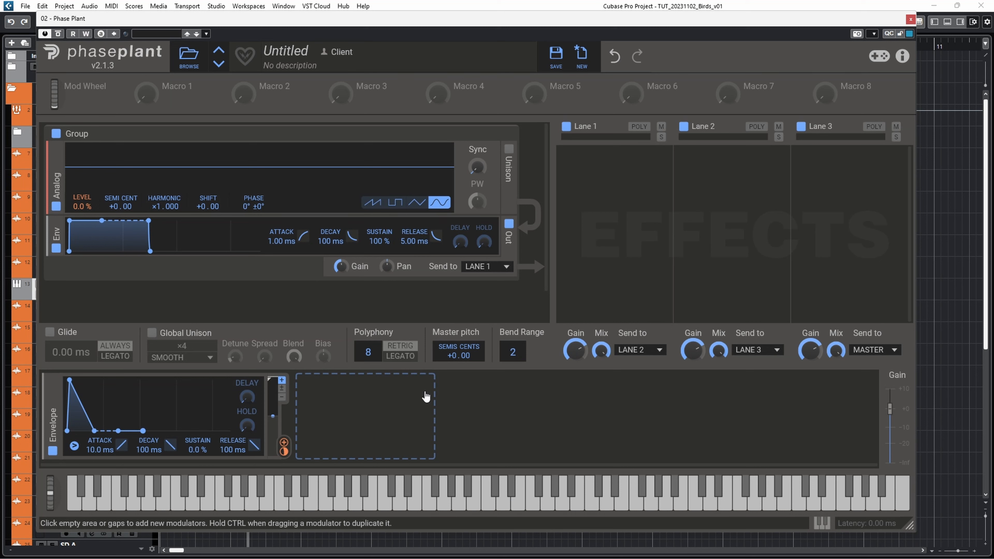
Shape the modulation envelope with a longer hold, a 32.4 ms attack and a curved decay.
left_click_drag(246, 425, 246, 419)
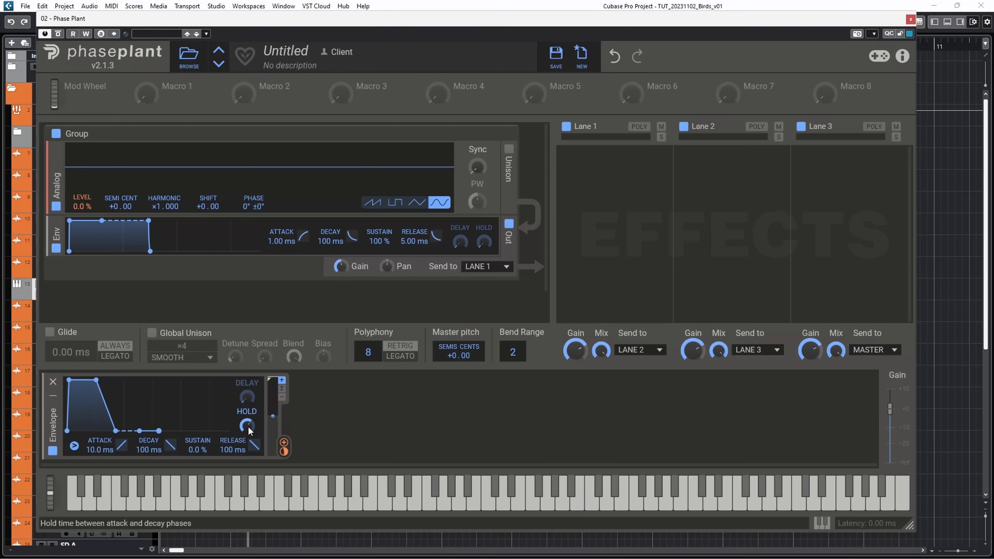
left_click_drag(70, 379, 109, 416)
left_click_drag(247, 425, 247, 424)
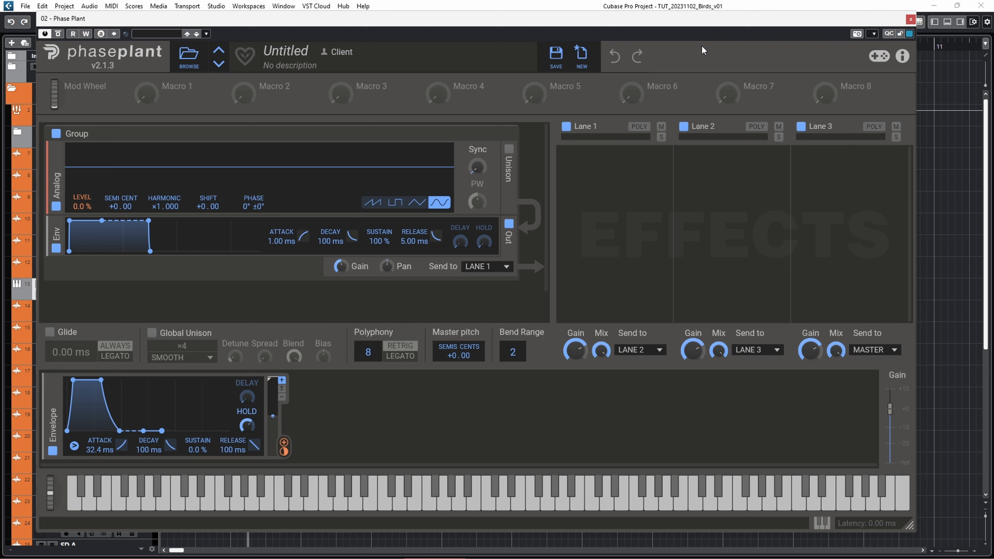
Add an LFO modulator with the Sine shape, bipolar output and a rate of 2.188 Hz.
left_click(399, 392)
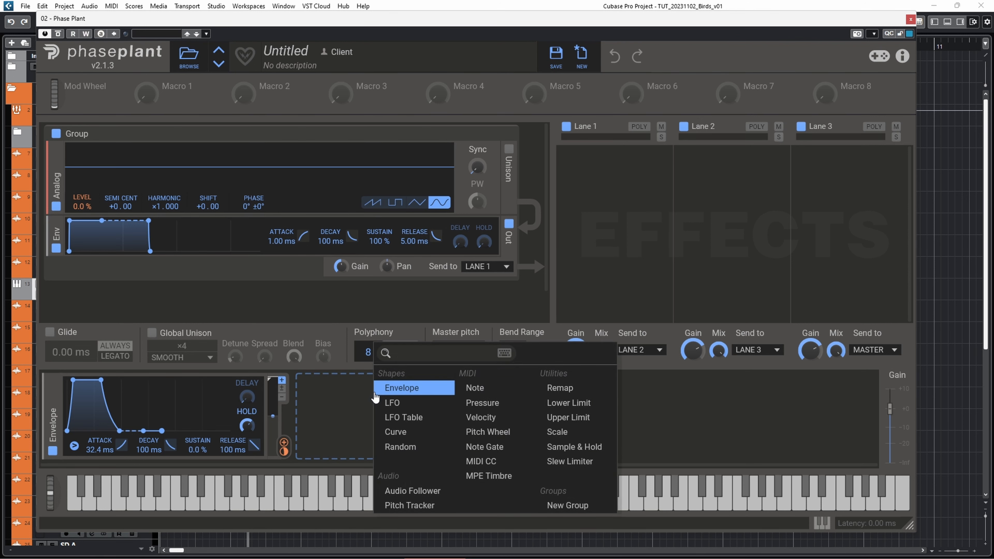
left_click(394, 405)
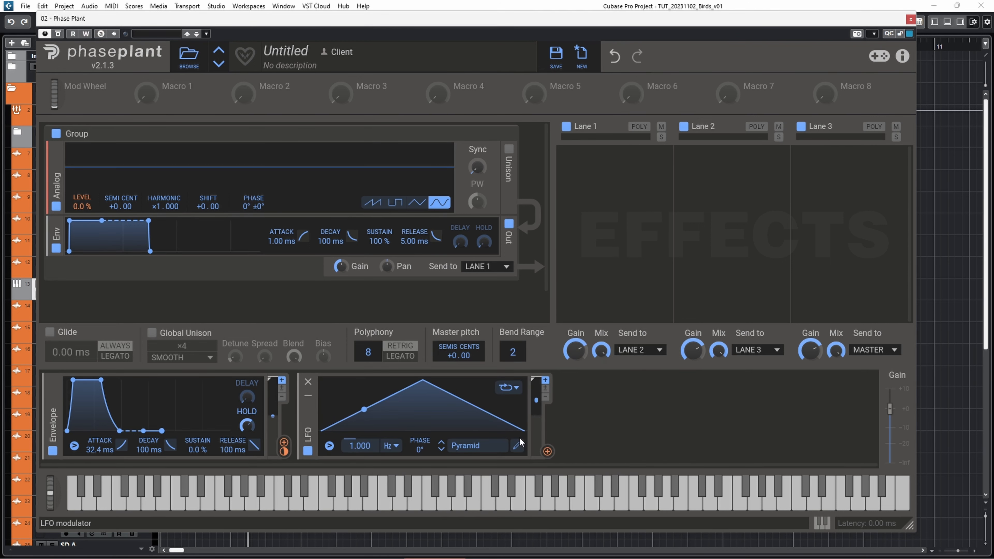
left_click(472, 447)
left_click(689, 407)
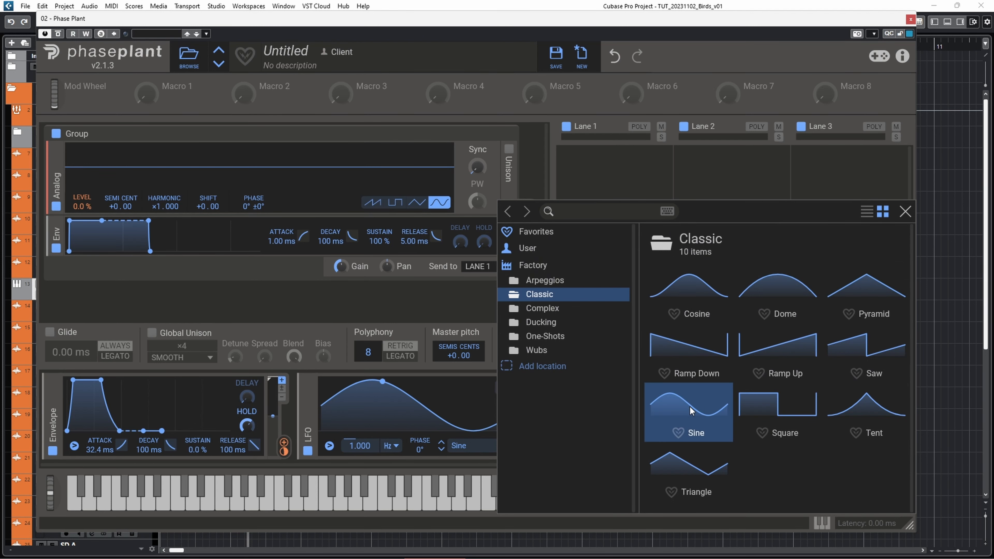
left_click(480, 378)
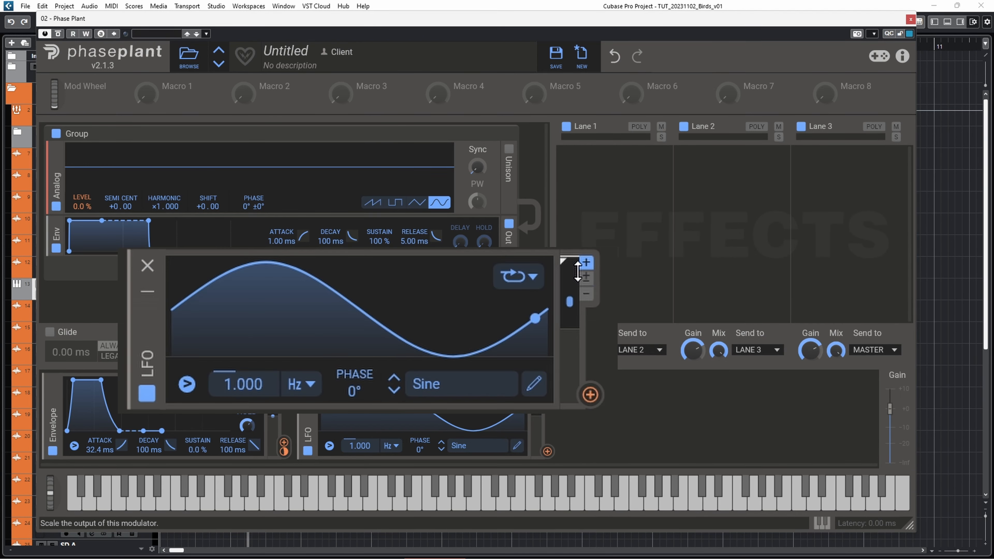
left_click(546, 389)
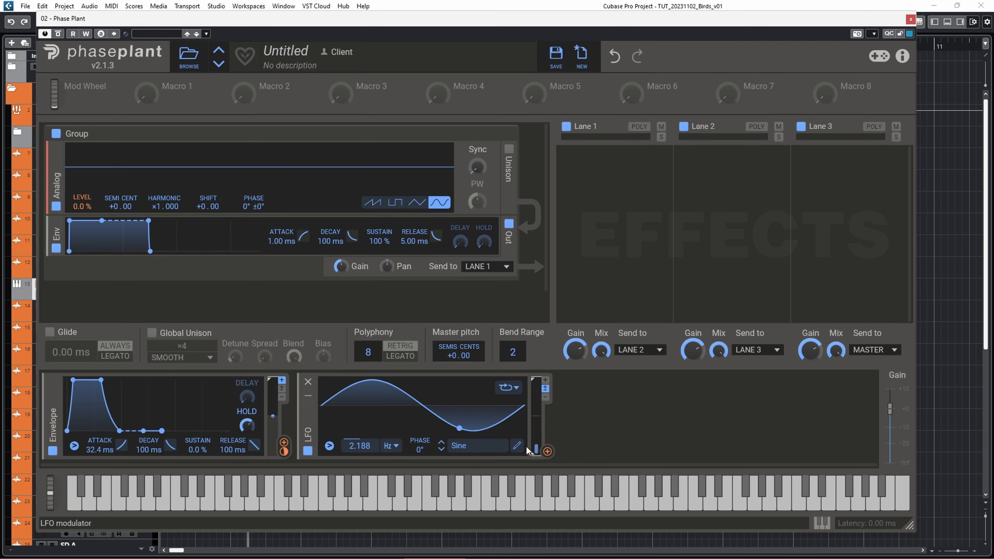
Try the LFO on the oscillator's semitone, harmonic and shift values, removing each assignment.
left_click(548, 452)
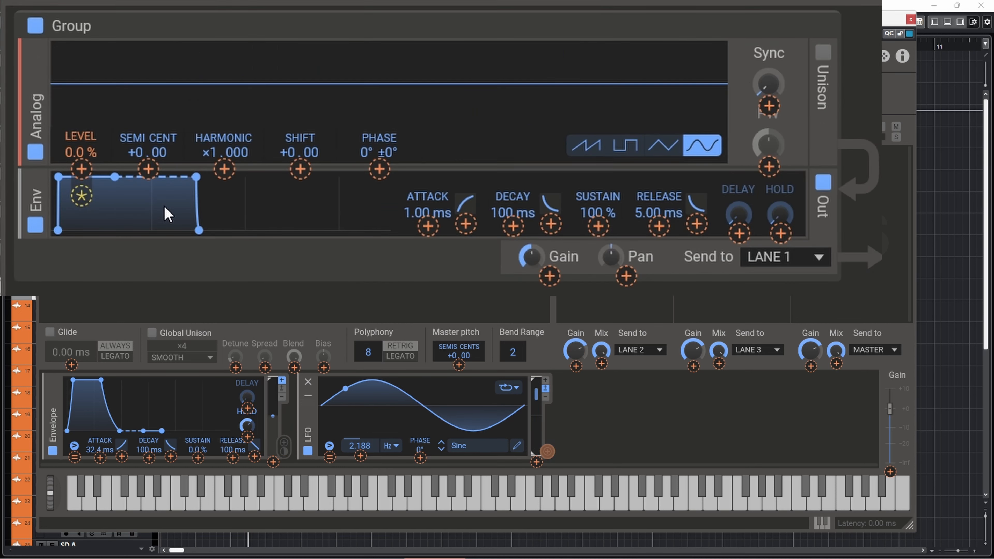
left_click_drag(547, 453, 119, 218)
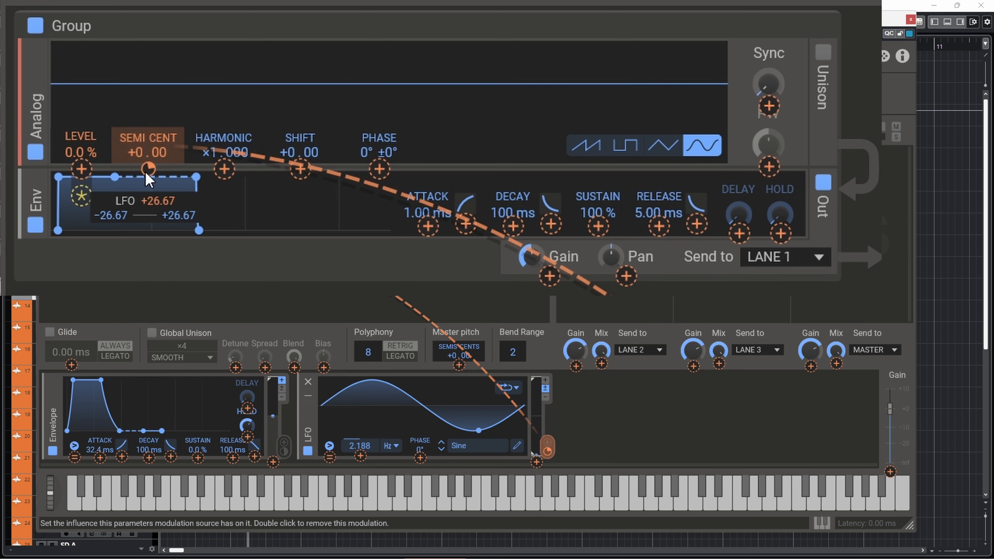
double_click(146, 172)
mouse_move(222, 172)
left_mouse_down()
mouse_move(221, 146)
mouse_move(220, 180)
left_mouse_up()
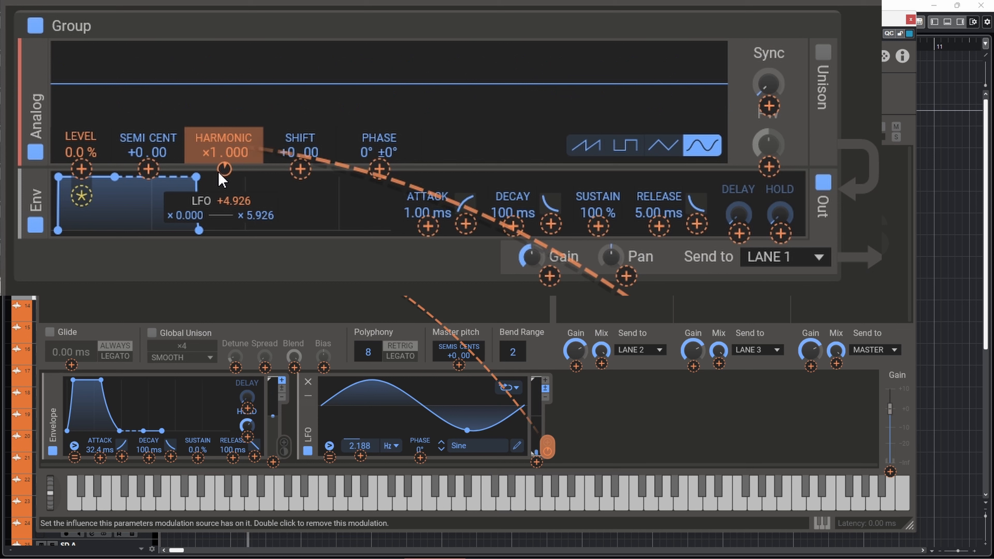
mouse_move(300, 178)
left_mouse_down()
mouse_move(309, 180)
mouse_move(304, 173)
left_mouse_up()
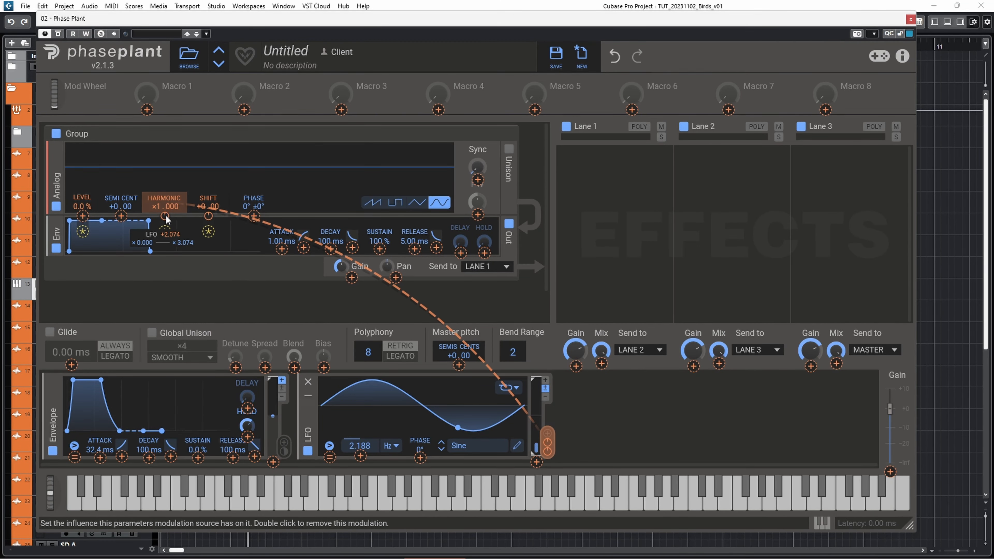
double_click(166, 216)
double_click(208, 216)
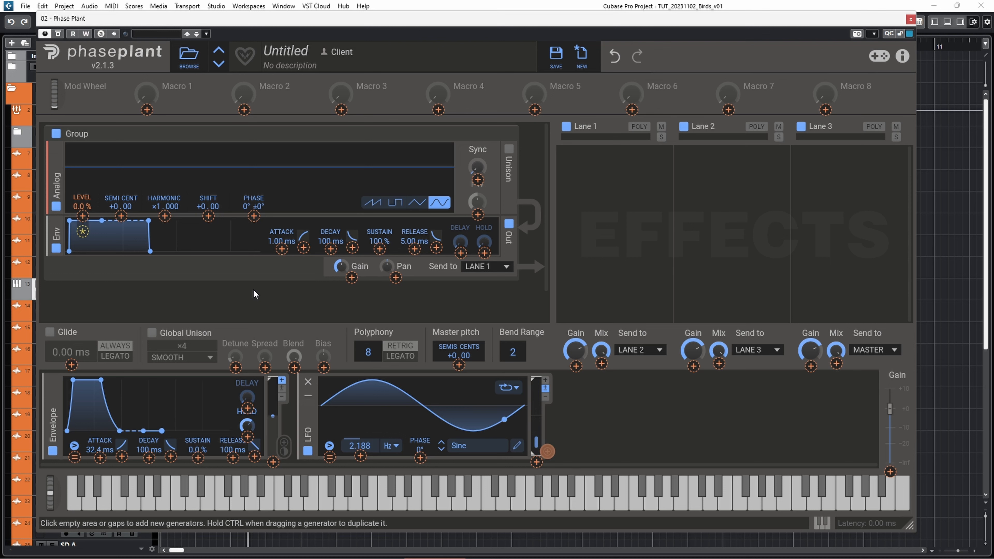
left_click(253, 290)
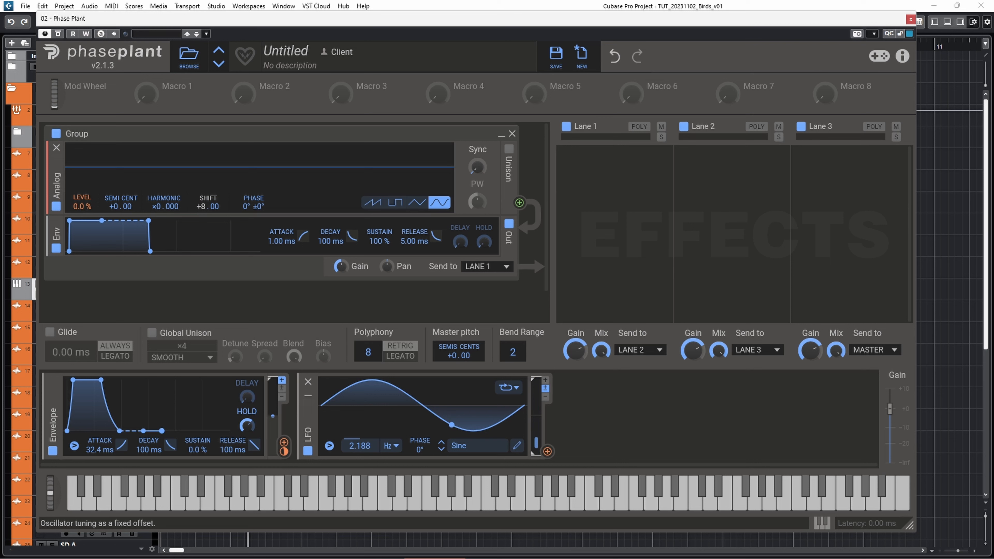
Fix the oscillator's pitch with harmonic ×0 and a frequency shift of 2000 Hz, fine-tuned up to 2357 Hz.
left_click_drag(201, 207, 202, 142)
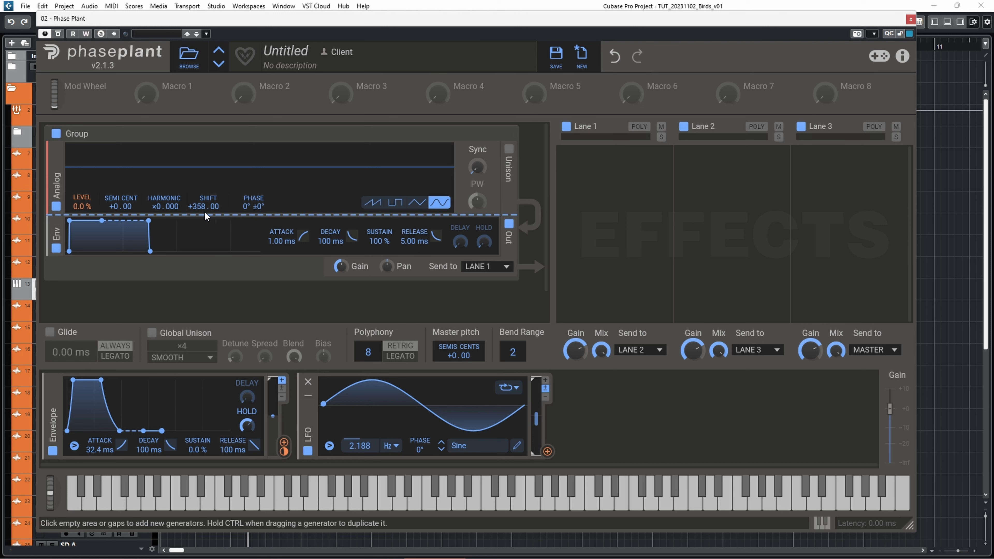
right_click(200, 202)
type("2000")
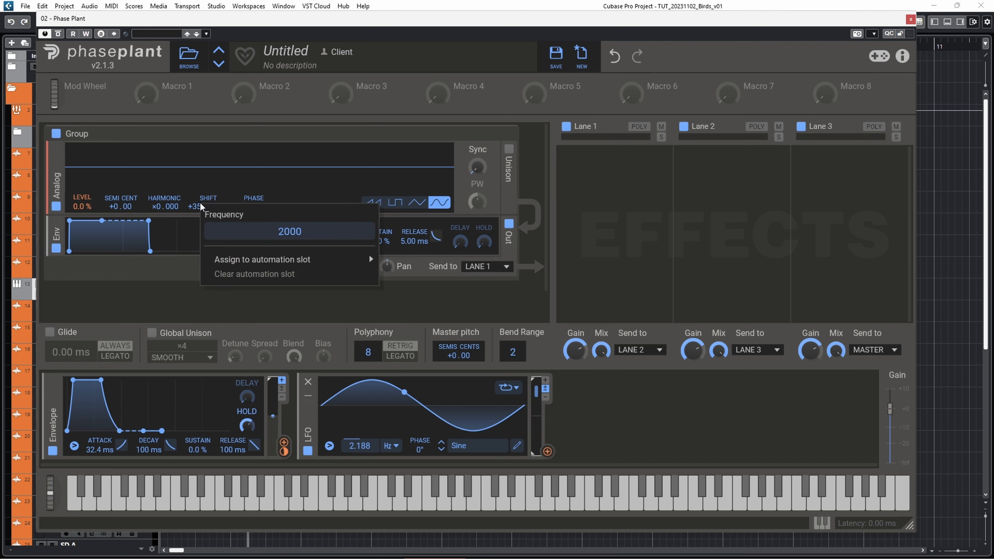
key("Return")
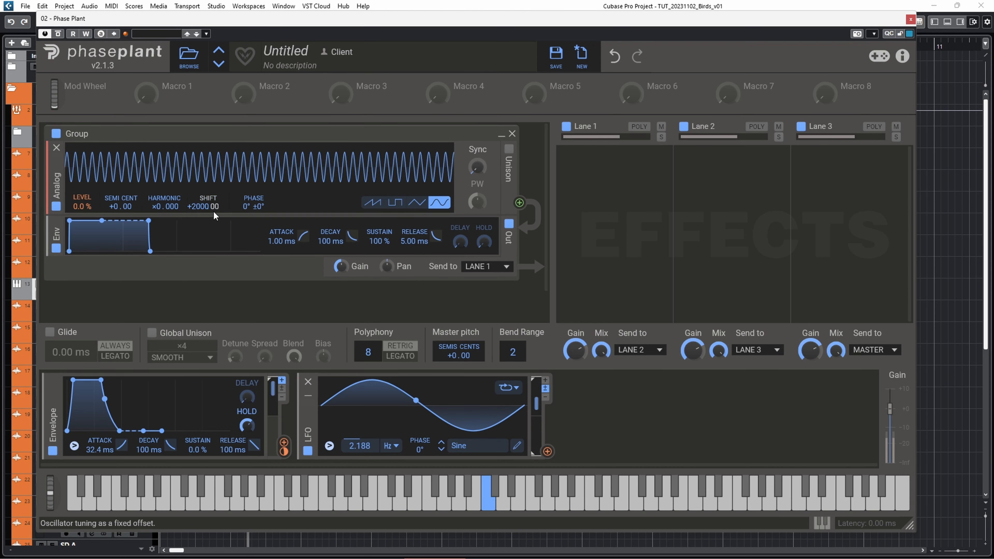
left_click_drag(216, 206, 205, 137)
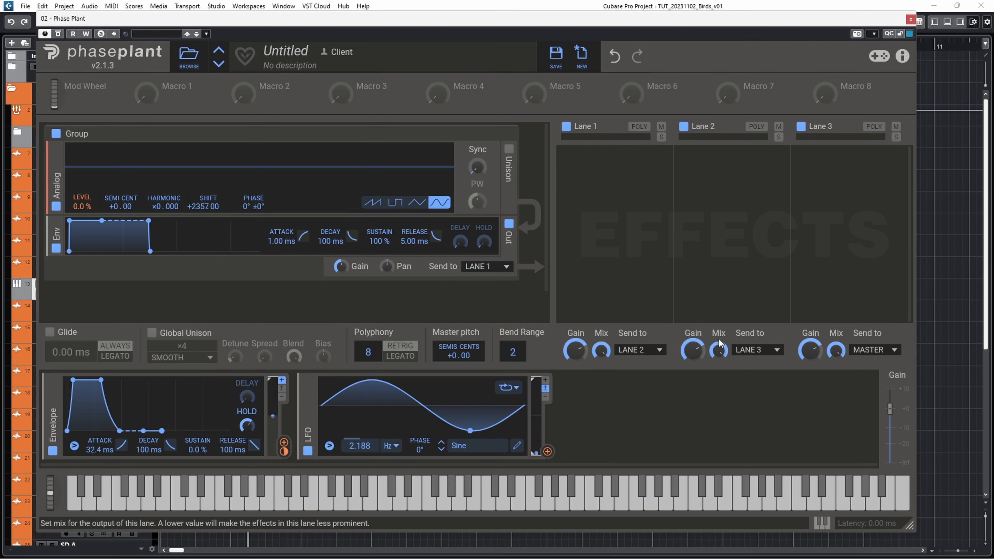
Try the LFO directly on the semitone tuning, and on the frequency shift with an amount of 1%.
left_click_drag(547, 452, 120, 218)
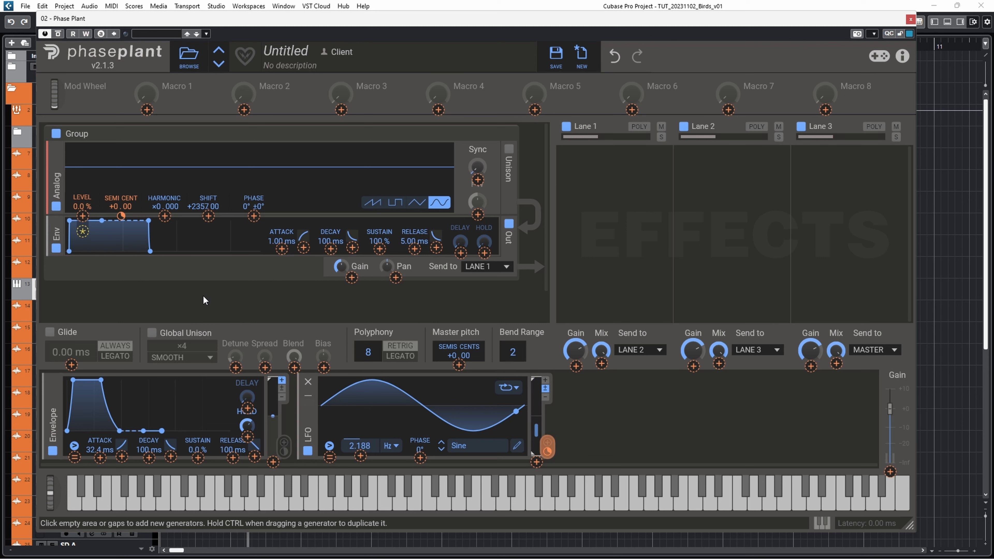
double_click(122, 215)
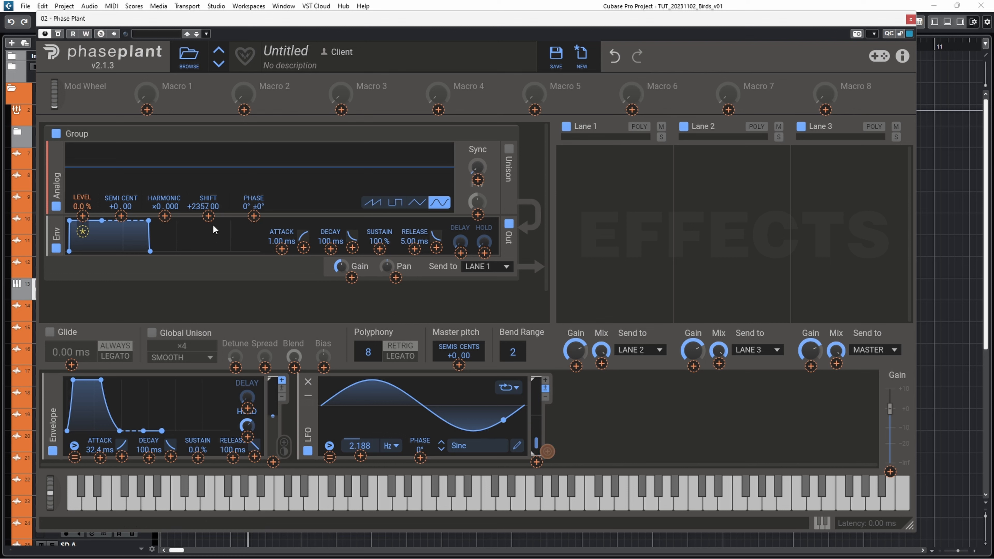
right_click(208, 217)
type("1")
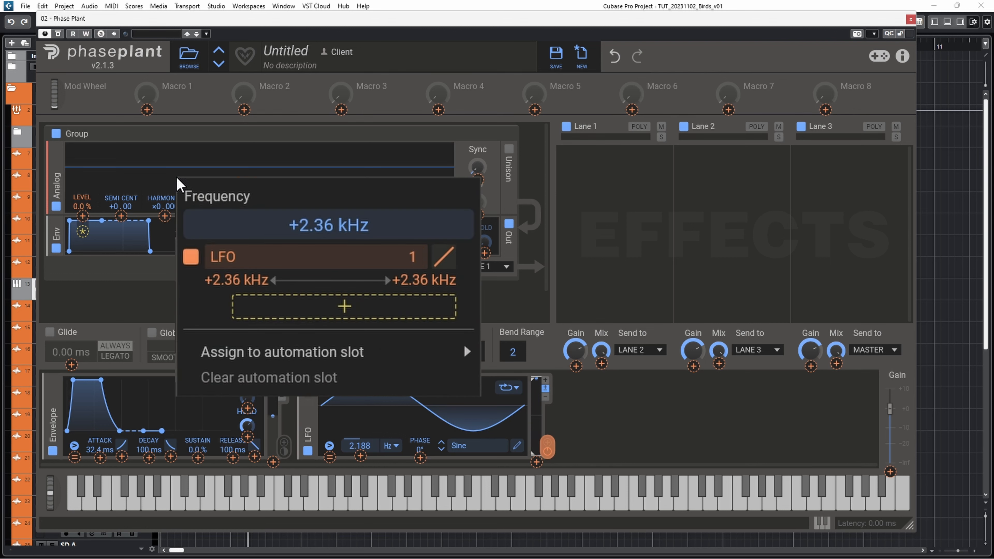
key("Return")
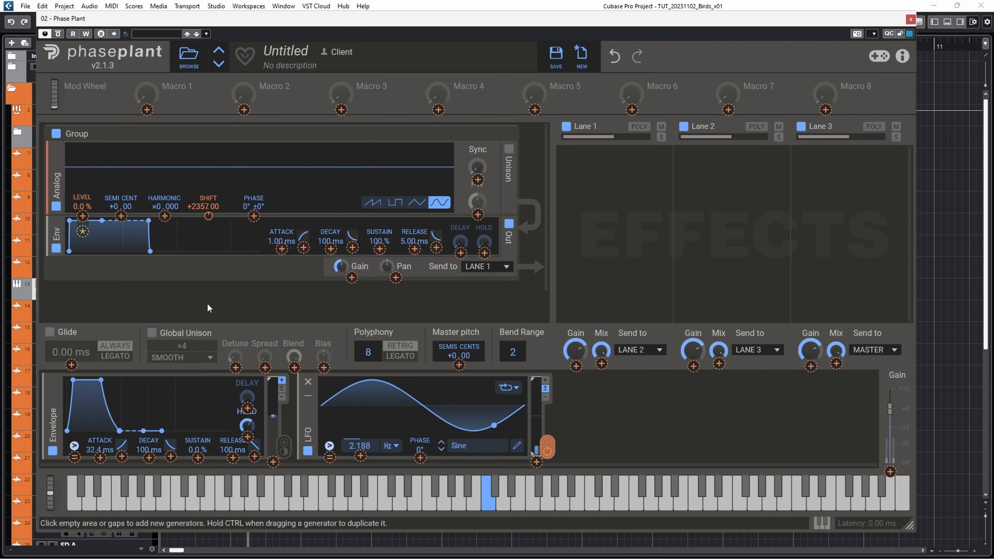
mouse_move(204, 214)
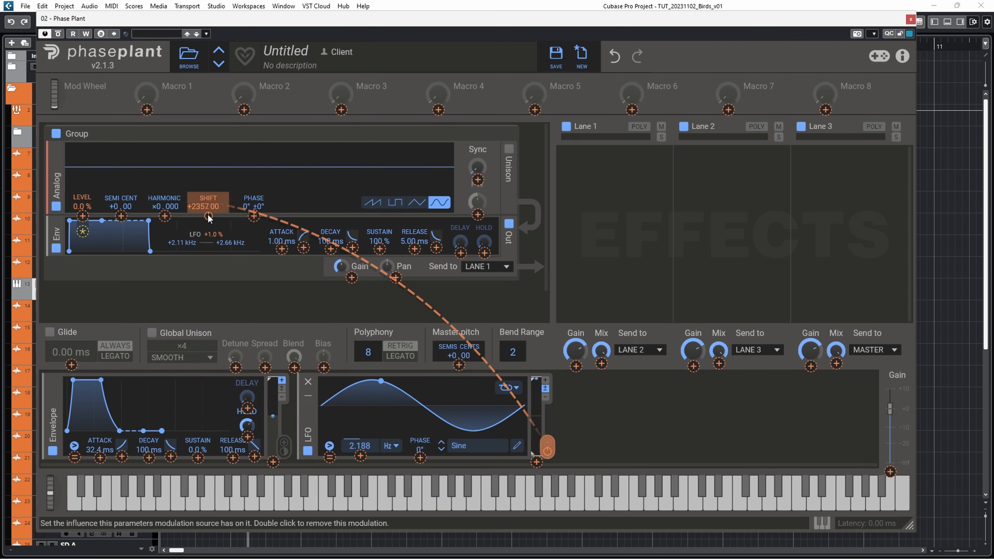
Route the LFO to the oscillator's frequency shift through a new Scale modulator set to ×0.1.
left_click(644, 417)
left_click(837, 432)
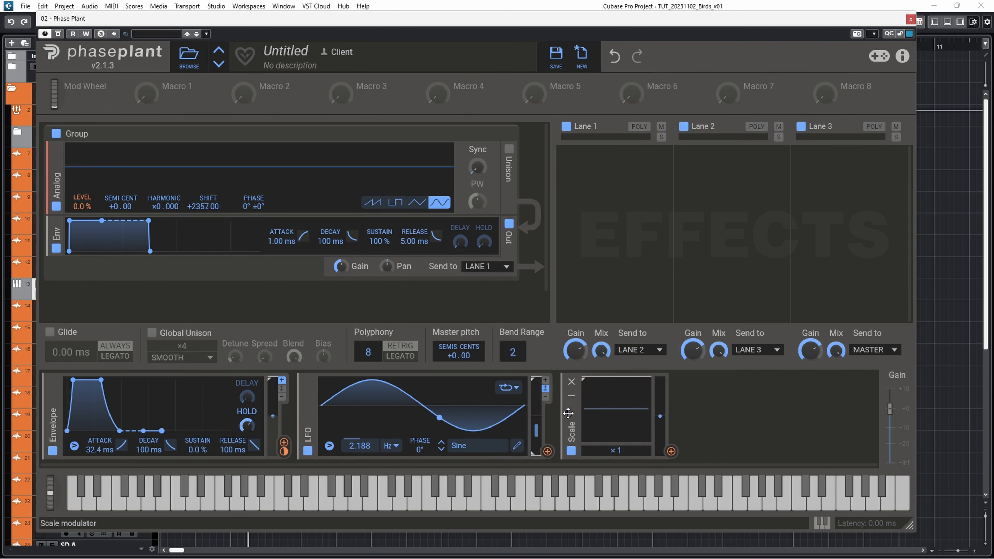
mouse_move(547, 452)
left_mouse_down()
mouse_move(602, 438)
mouse_move(615, 450)
mouse_move(672, 453)
mouse_move(269, 270)
mouse_move(208, 216)
left_mouse_up()
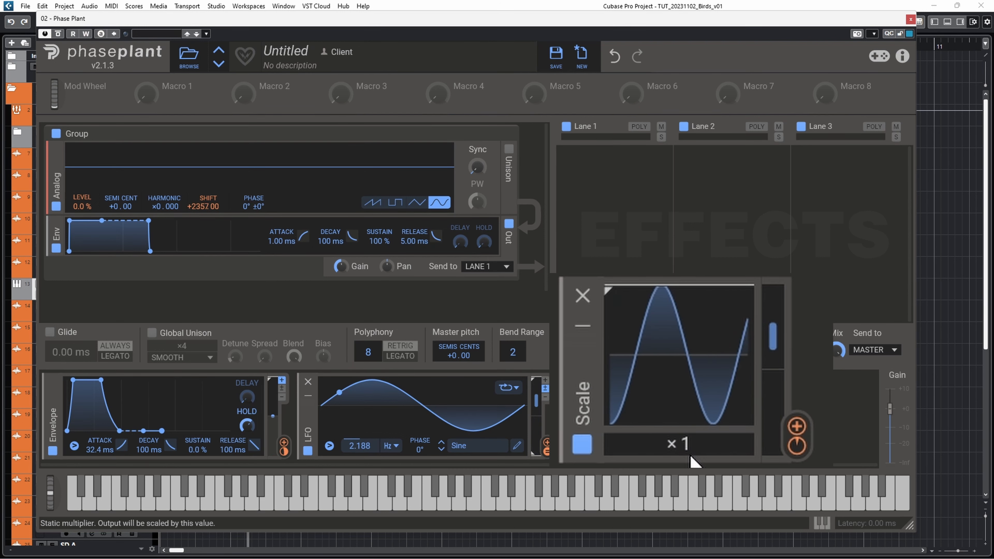
scroll(689, 450, "down", 5)
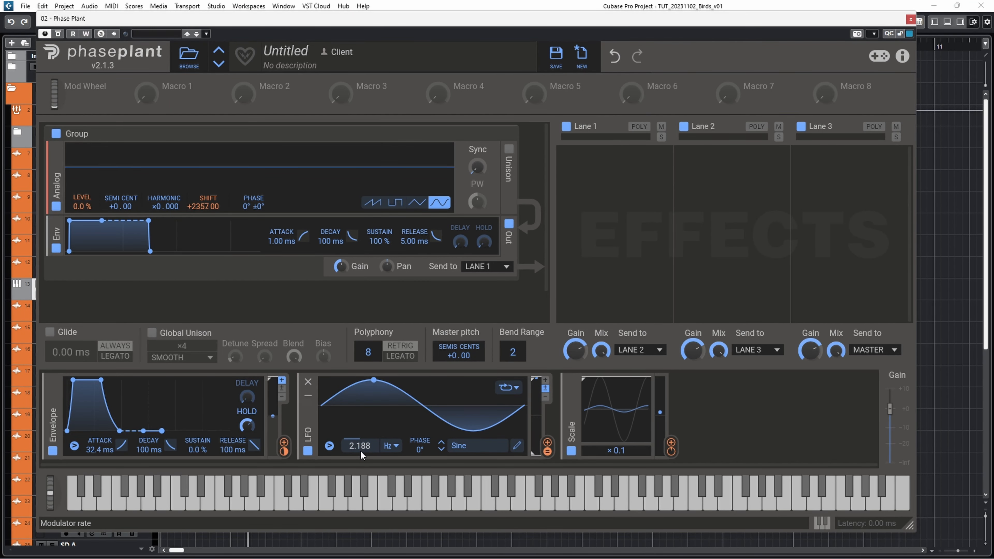
Raise the sine LFO's rate to 11.82 Hz and increase the Scale modulation amount on the frequency shift.
left_click_drag(356, 447, 356, 423)
left_click_drag(209, 216, 208, 201)
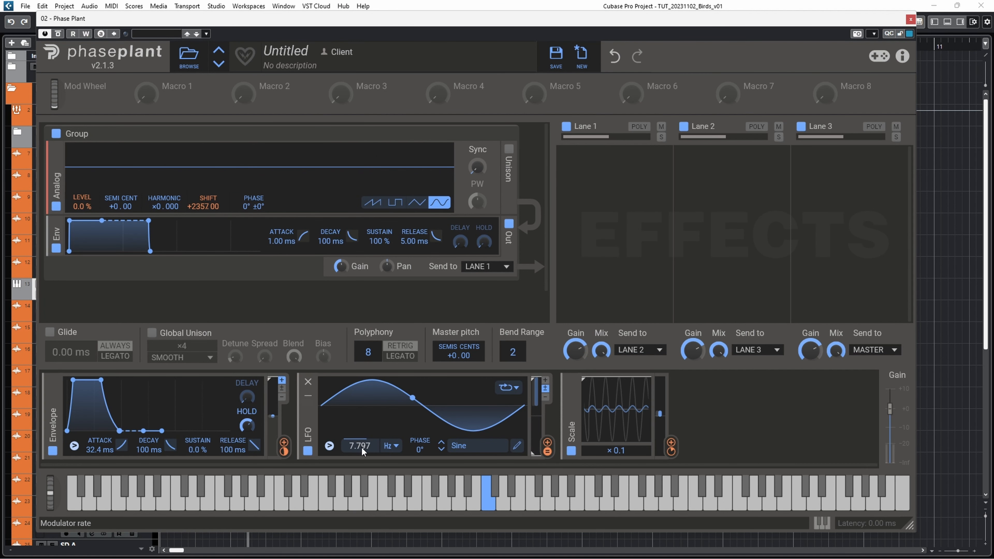
left_click_drag(359, 445, 359, 438)
mouse_move(208, 216)
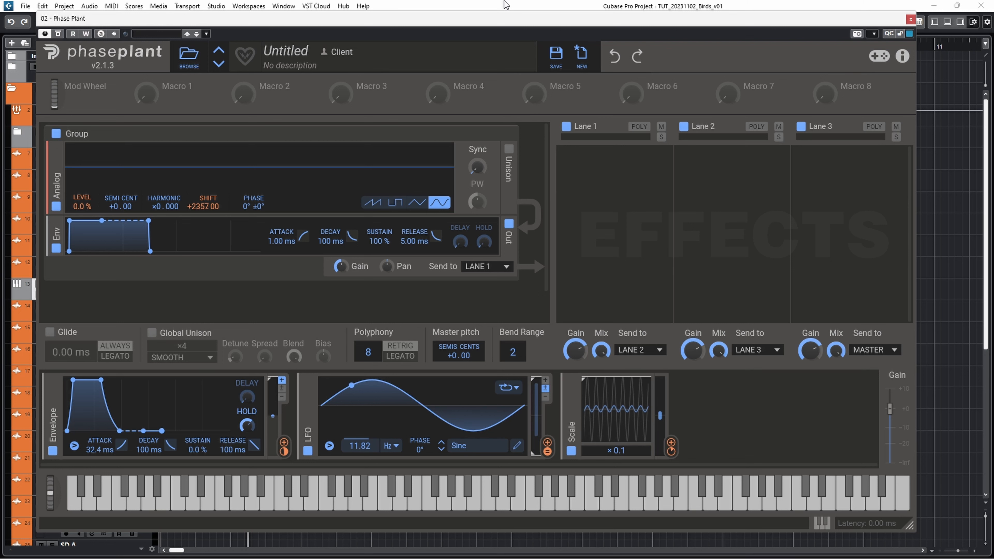
Add a second LFO with its own Scale modulator set to ×0.1 and route it to the frequency shift.
left_click(718, 416)
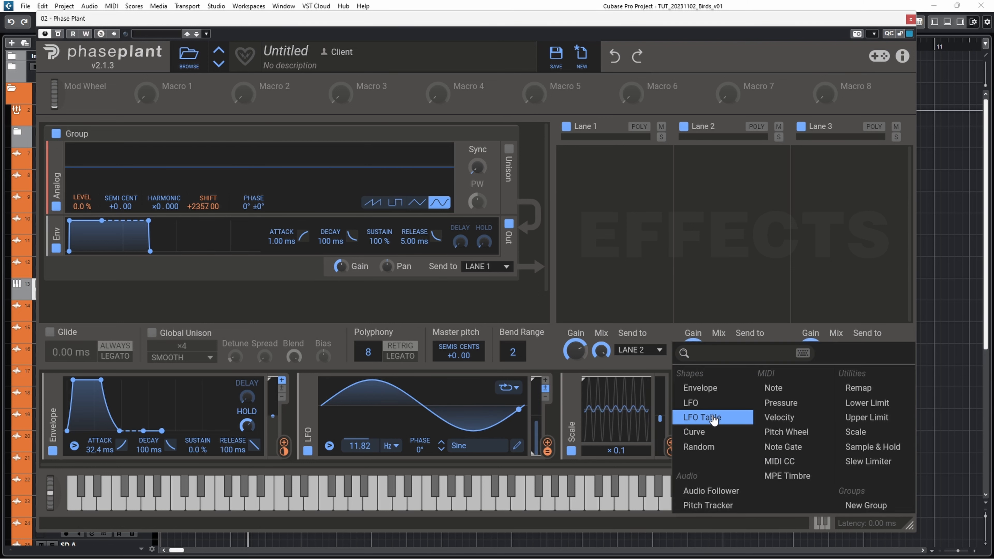
left_click(725, 404)
left_click(785, 418)
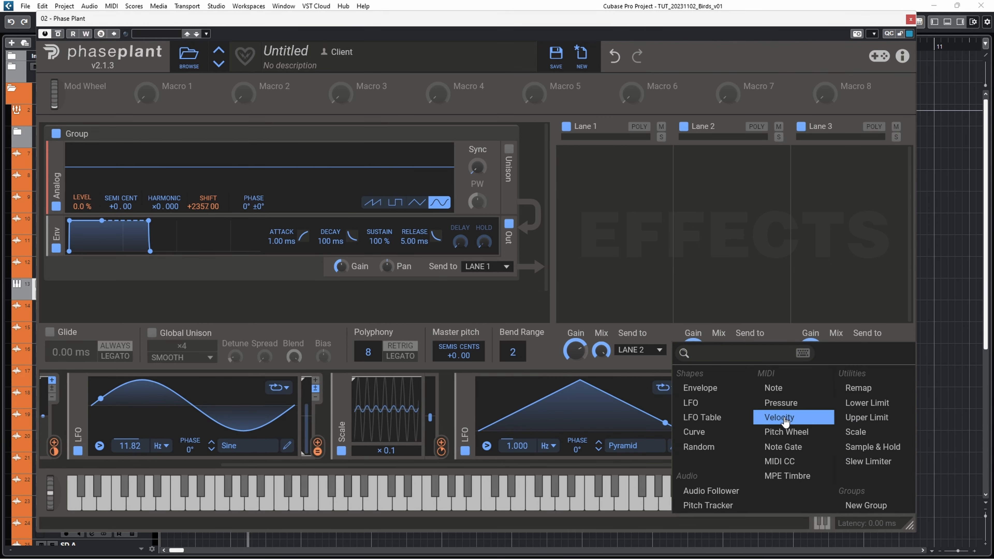
left_click(856, 432)
left_click_drag(704, 451, 769, 445)
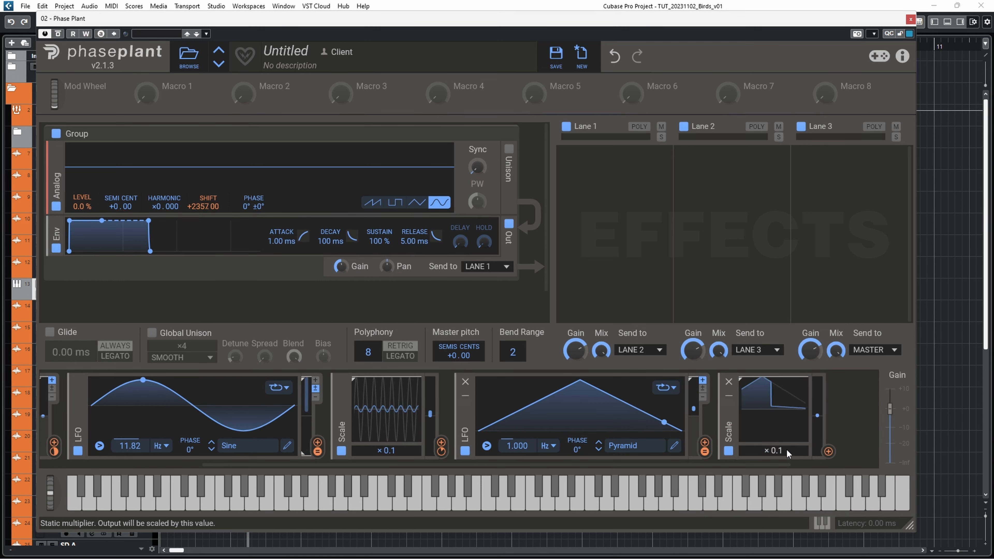
left_click_drag(829, 452, 209, 215)
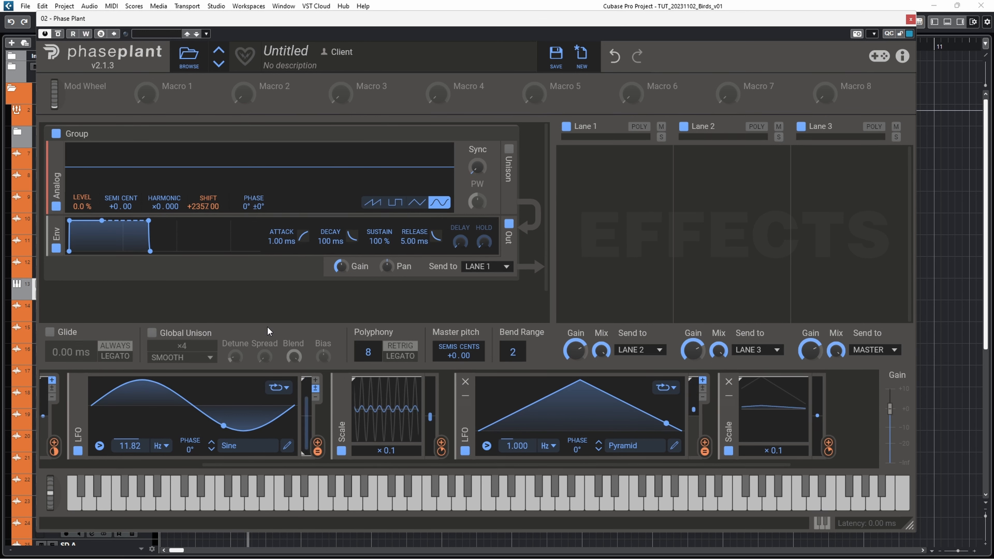
Turn the second LFO into a one-shot sweep with its peak at about 10% of the cycle and a 4.751 Hz rate.
left_click(732, 359)
left_click(732, 359)
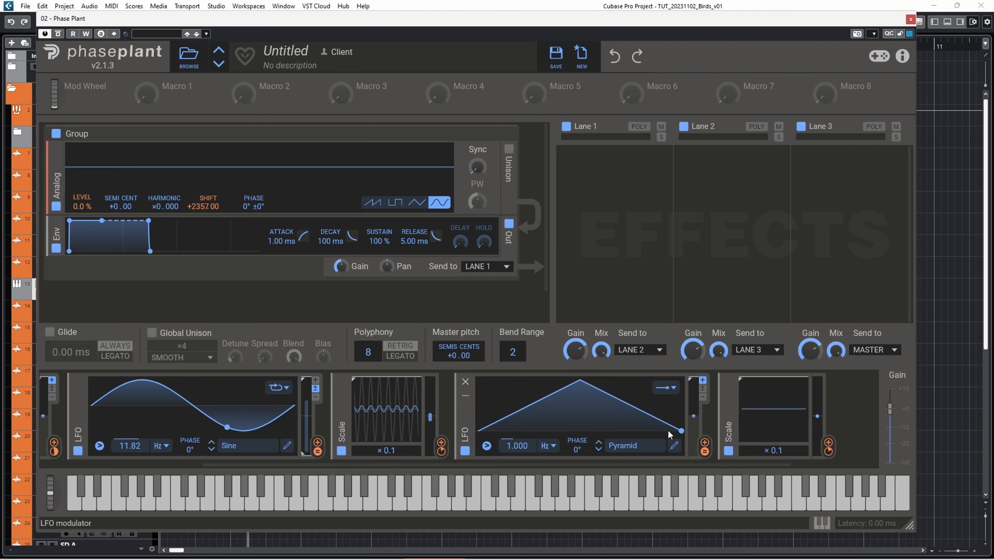
left_click(674, 446)
left_click_drag(432, 130, 540, 64)
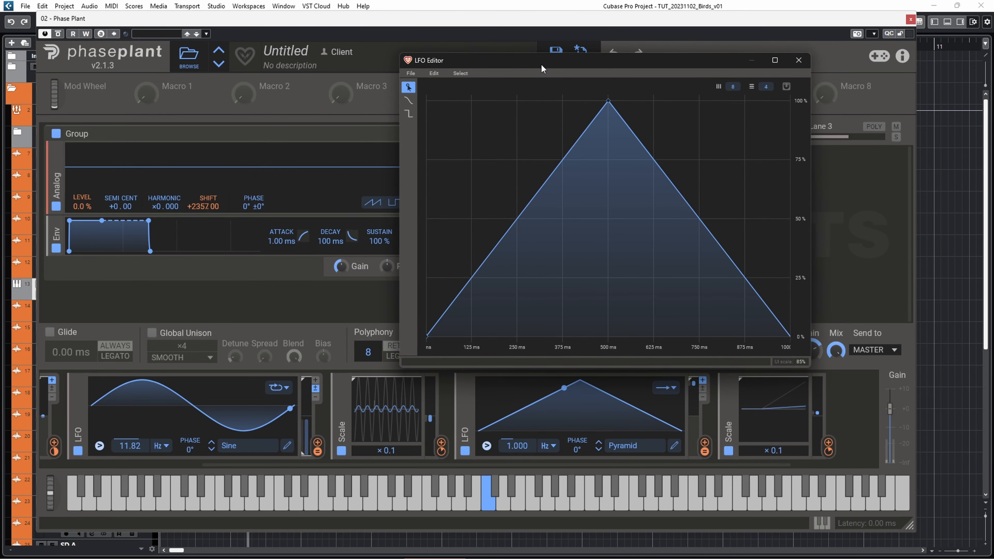
left_click_drag(610, 103, 462, 102)
left_click(523, 386)
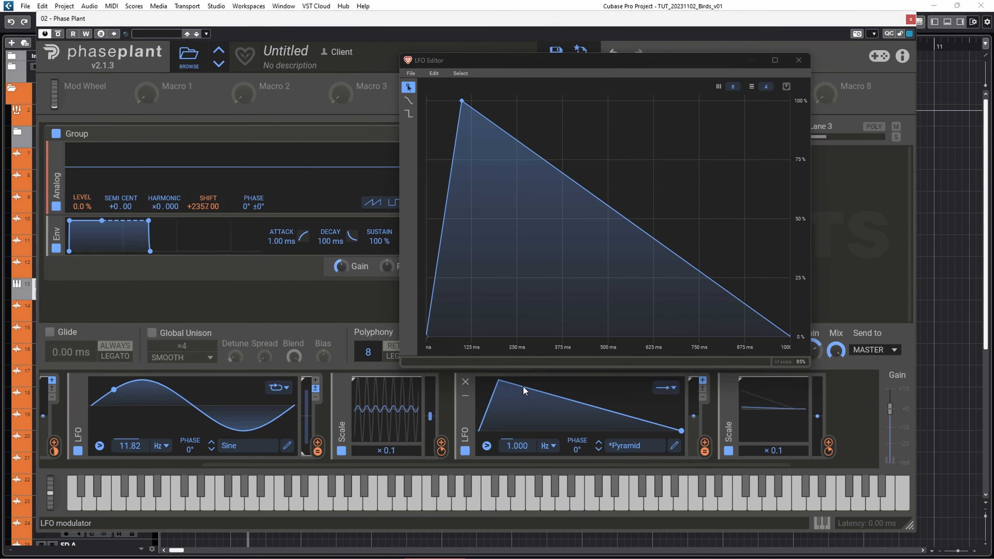
left_click_drag(518, 445, 517, 418)
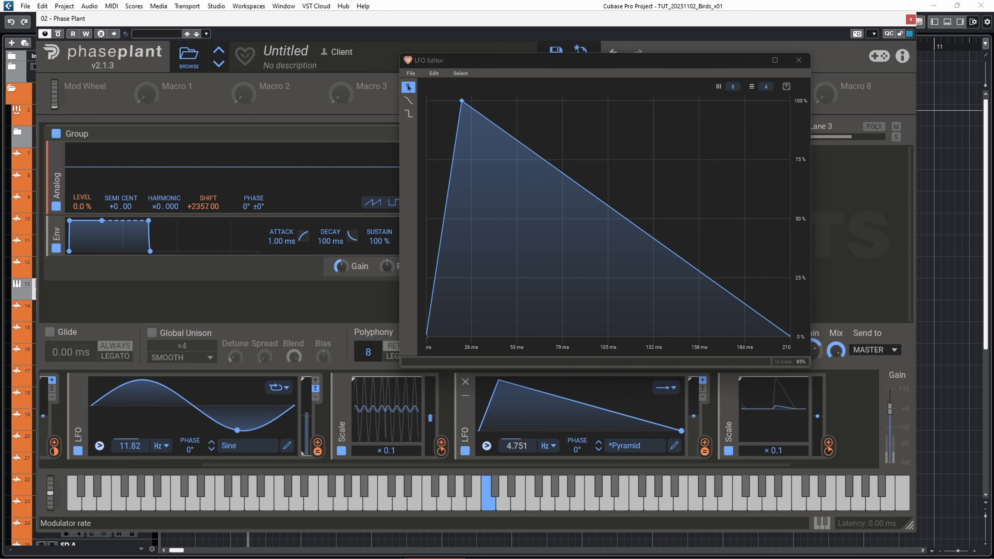
Set the second Scale's influence on the frequency shift to +23% and bow the second LFO's falling slope outward.
left_click_drag(828, 446, 207, 203)
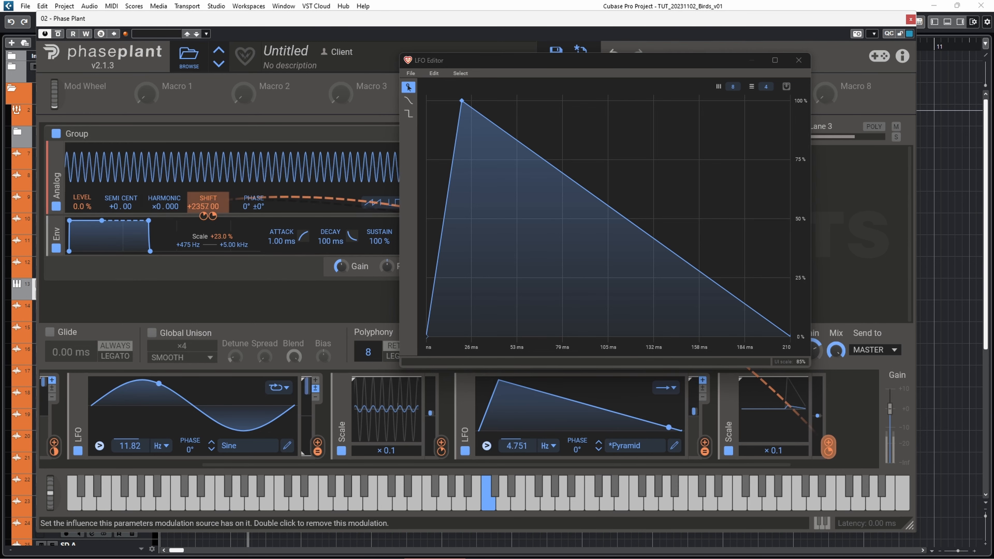
left_click_drag(508, 161, 490, 253)
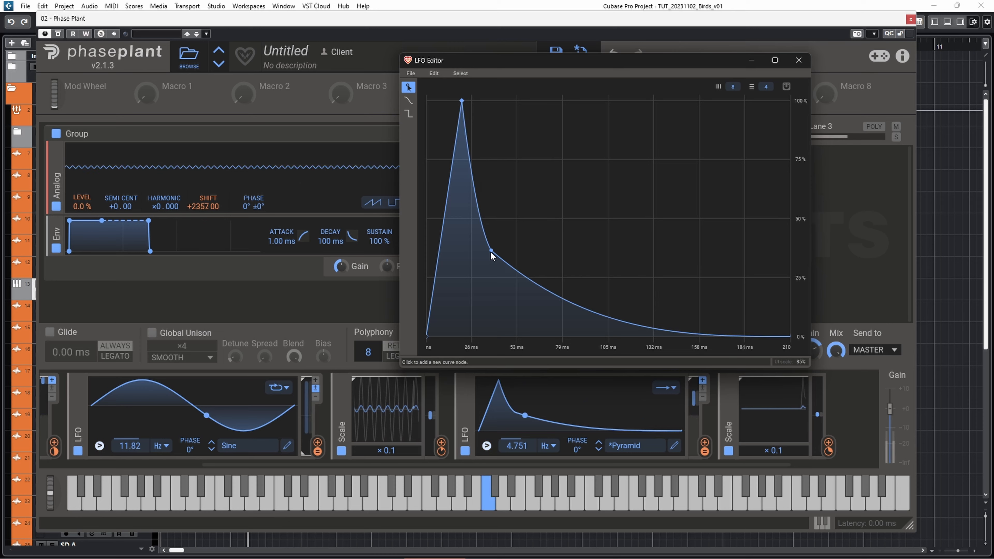
left_click_drag(571, 302, 611, 241)
left_click_drag(517, 242, 530, 143)
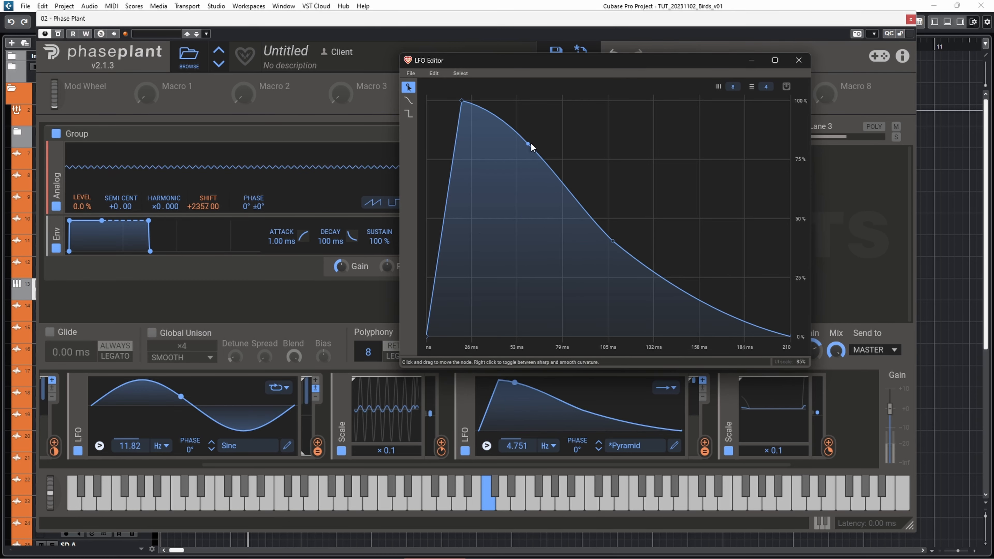
Reshape the second LFO's curve to start at 100%, hold until about 45 ms and fall to 0% at about 125 ms.
left_click_drag(462, 119, 530, 140)
left_click_drag(471, 191, 516, 255)
left_click_drag(617, 243, 723, 111)
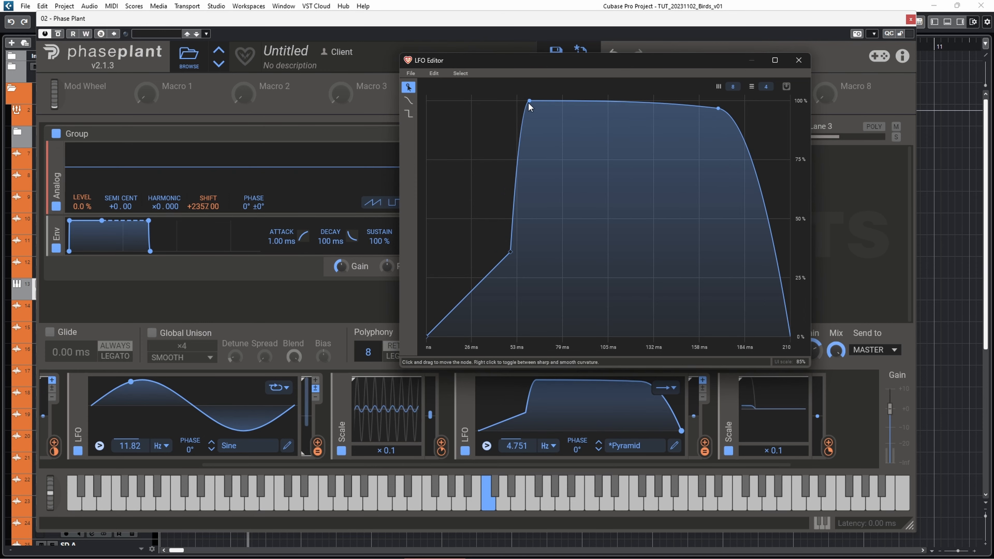
left_click_drag(529, 103, 567, 133)
left_click_drag(523, 254, 374, 19)
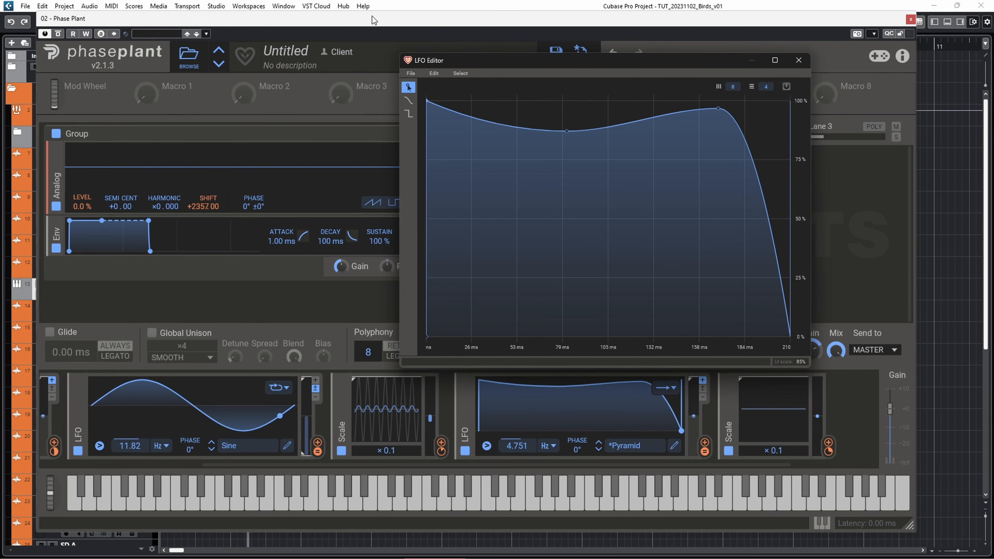
left_click_drag(566, 129, 503, 100)
left_click_drag(714, 123, 535, 300)
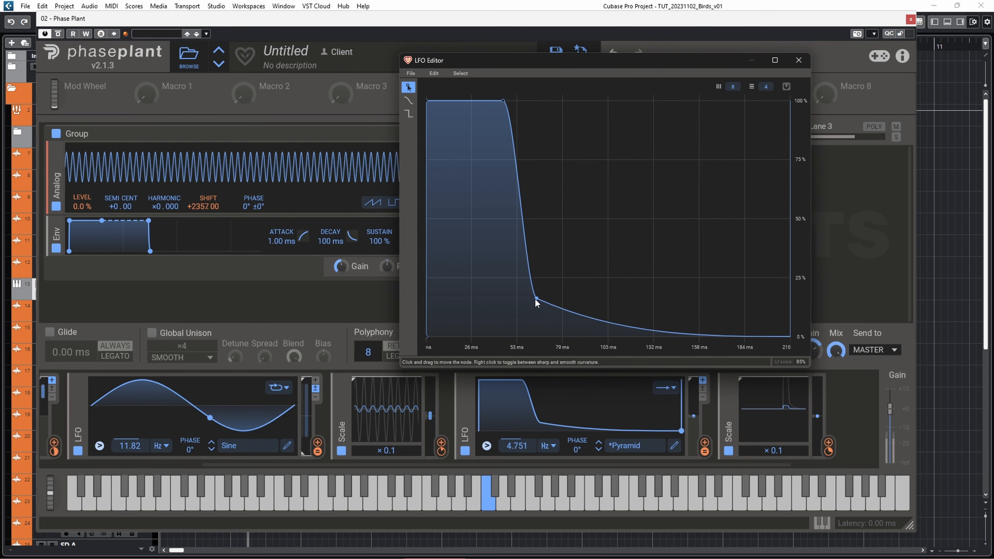
left_click_drag(651, 293, 644, 368)
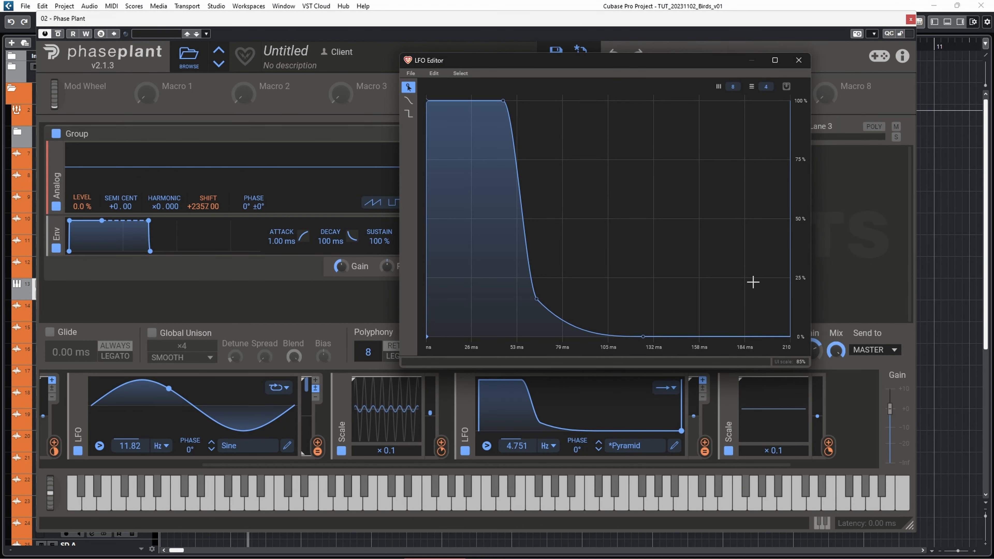
Make the second LFO bipolar and reshape its curve to dip to about -34% near 126 ms and peak at about 33% near 161 ms.
left_click(702, 388)
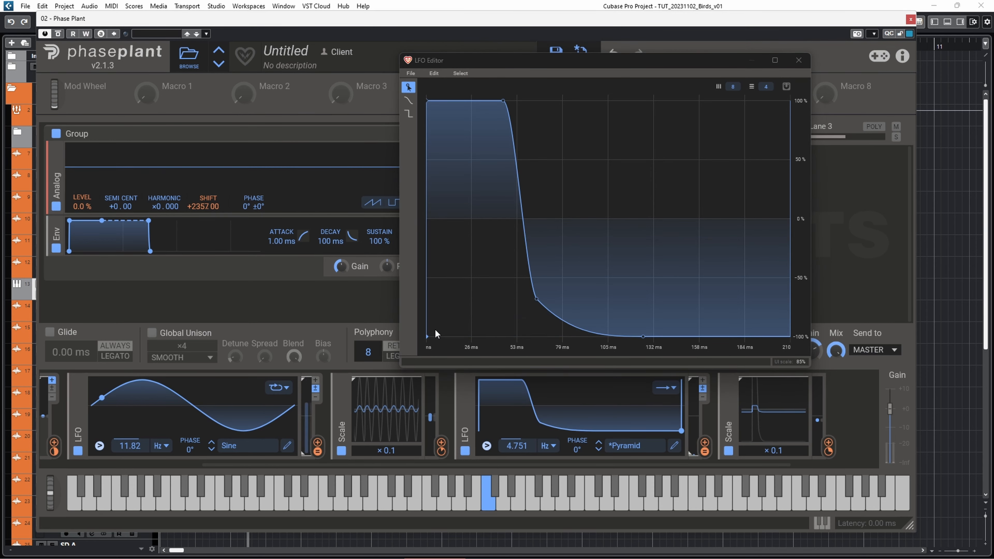
left_click_drag(430, 339, 437, 210)
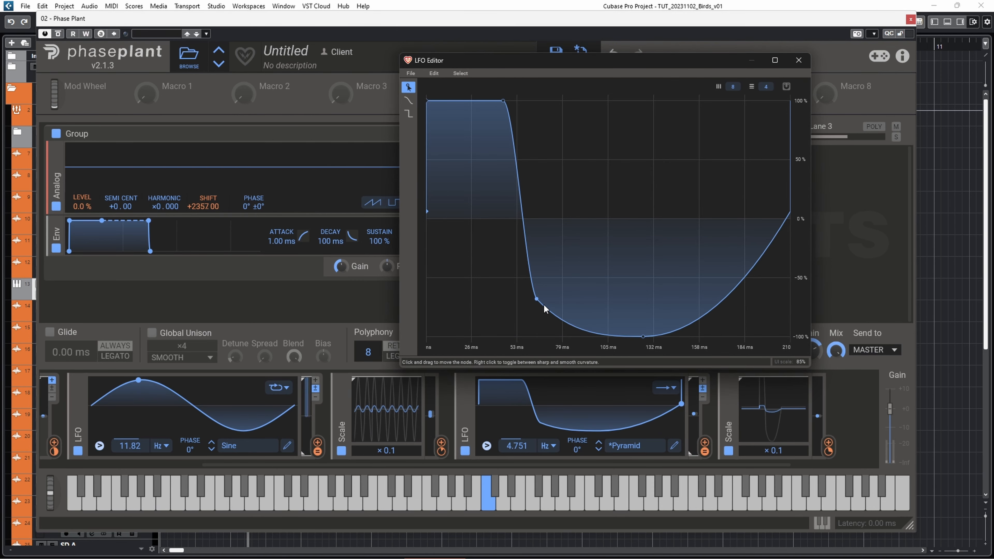
left_click_drag(537, 299, 539, 215)
left_click_drag(639, 328, 645, 259)
left_click(689, 289)
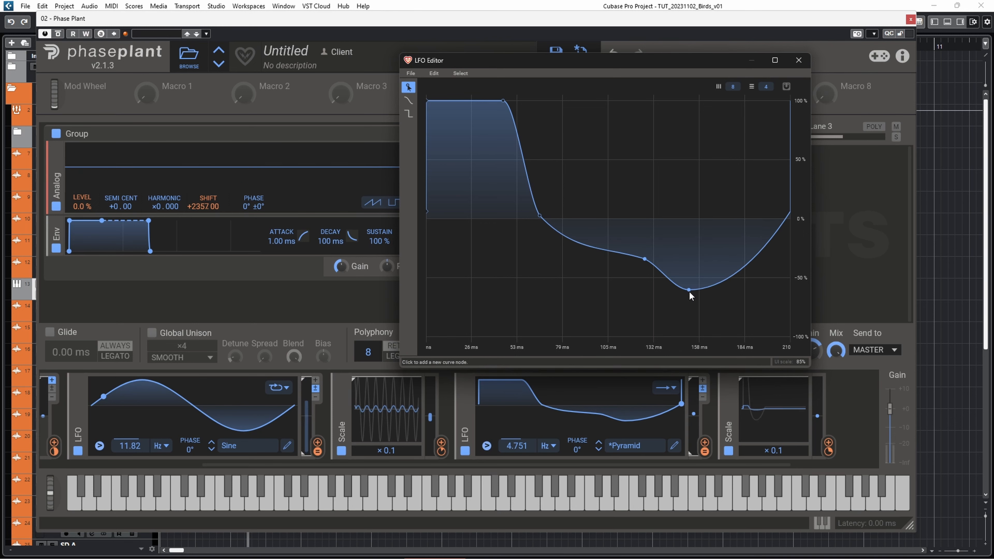
left_click_drag(689, 289, 706, 181)
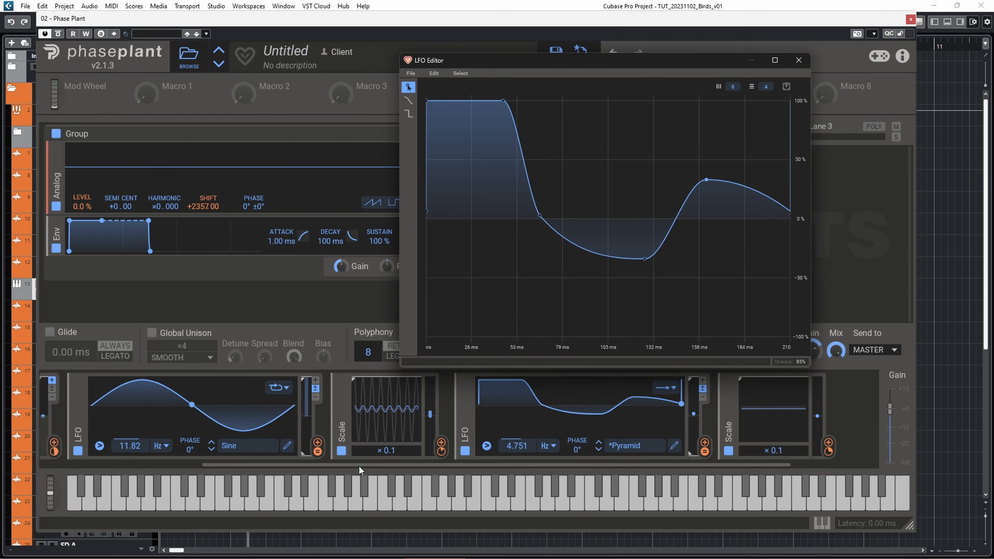
Lengthen the modulation envelope's hold time to 317 ms.
left_click_drag(359, 466, 165, 461)
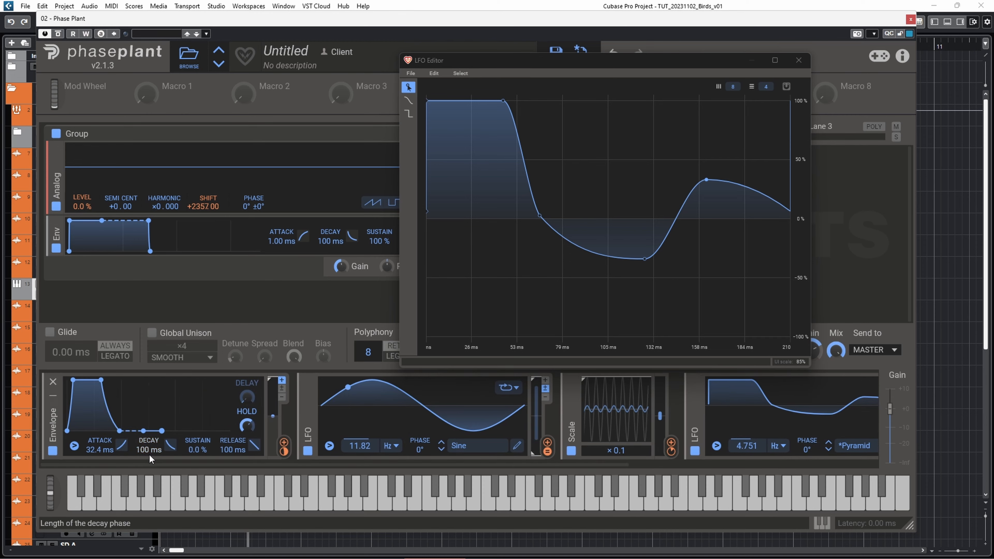
left_click_drag(248, 428, 247, 411)
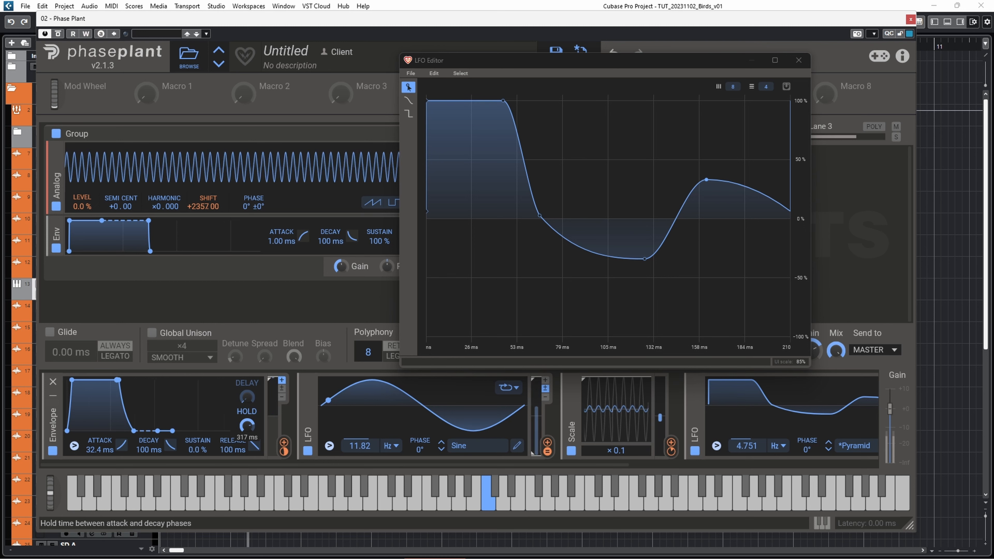
Deepen the second LFO curve's dip to about -63% and set its rate to 2.932 Hz.
left_click_drag(645, 258, 633, 292)
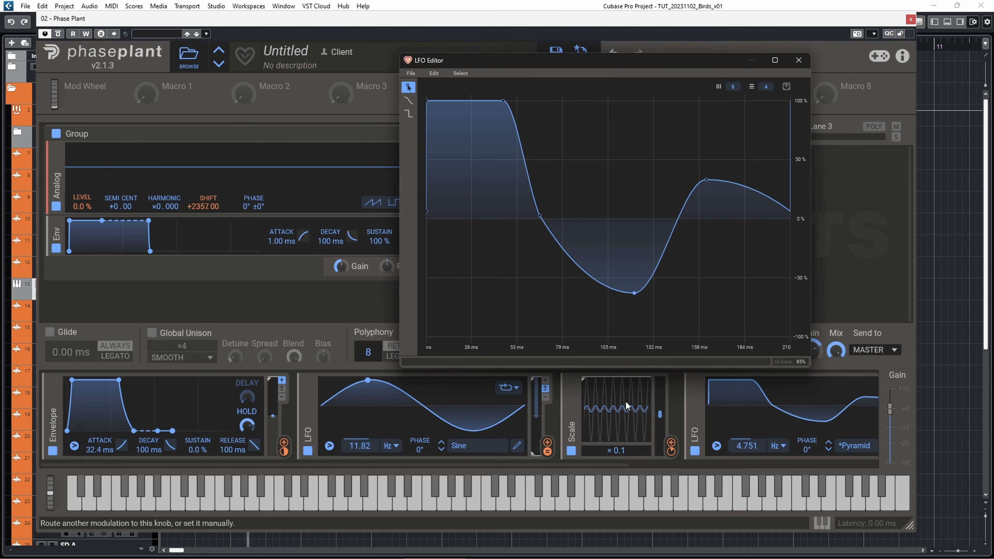
left_click_drag(600, 465, 750, 465)
left_click_drag(534, 447, 534, 468)
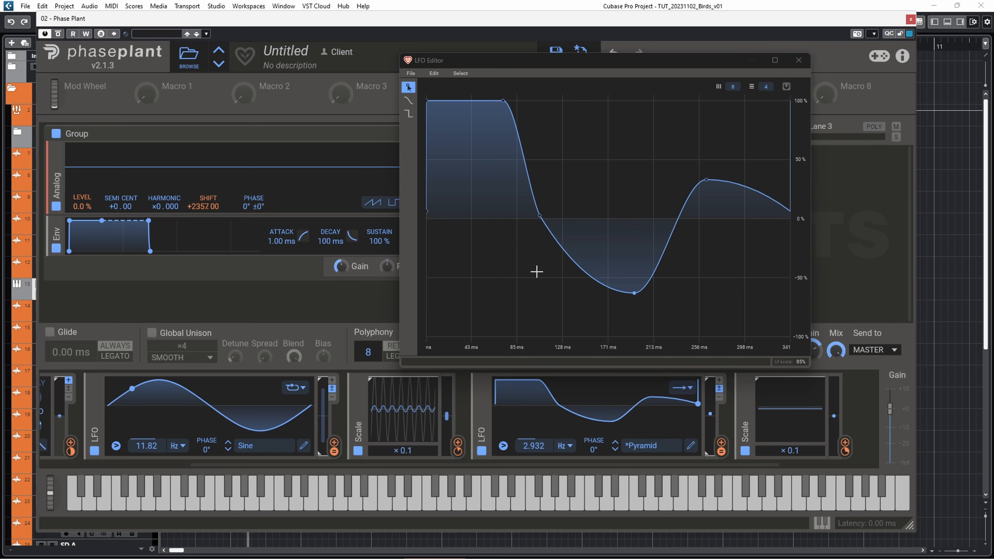
Create a modulator group holding the sine LFO and its Scale, and name it Trill_LFO.
left_click_drag(266, 463, 95, 463)
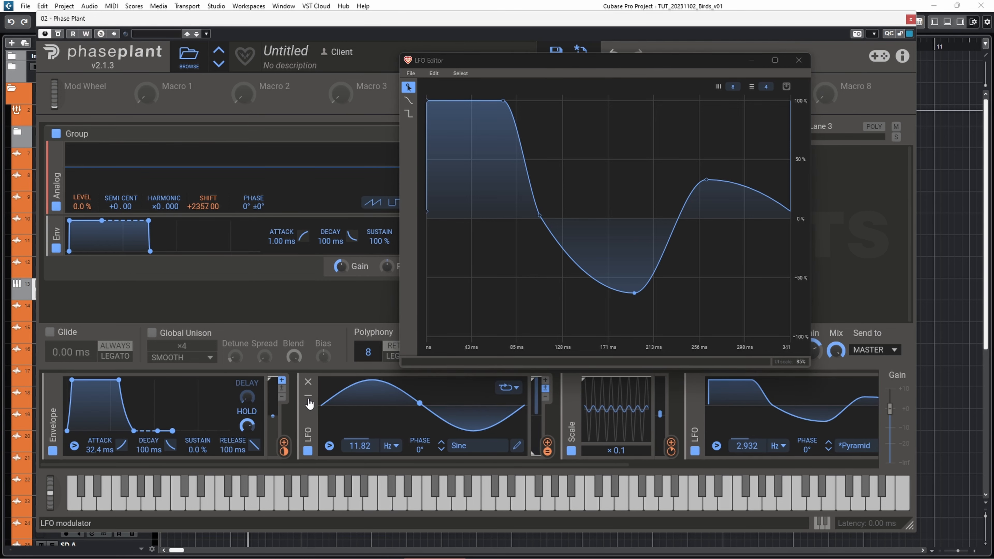
left_click(299, 415)
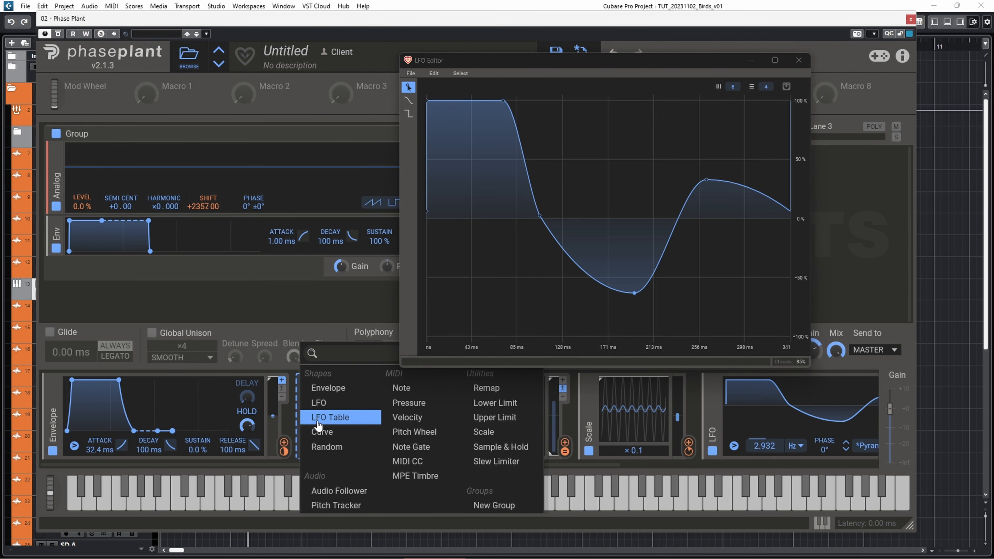
left_click(490, 505)
left_click_drag(366, 418, 343, 417)
left_click_drag(630, 428, 594, 429)
double_click(325, 429)
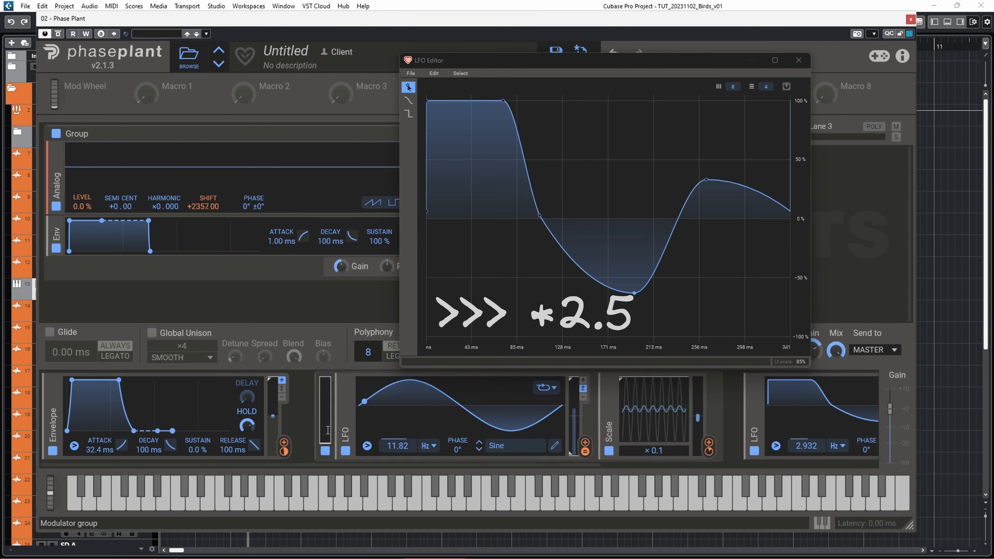
type("Trill_LFO")
key("Return")
Group the second LFO with its Scale in a new modulator group named Pitch_Bend_LFO and collapse the group.
left_click(734, 416)
left_click(867, 506)
left_click_drag(795, 416, 769, 418)
left_click_drag(464, 466, 759, 459)
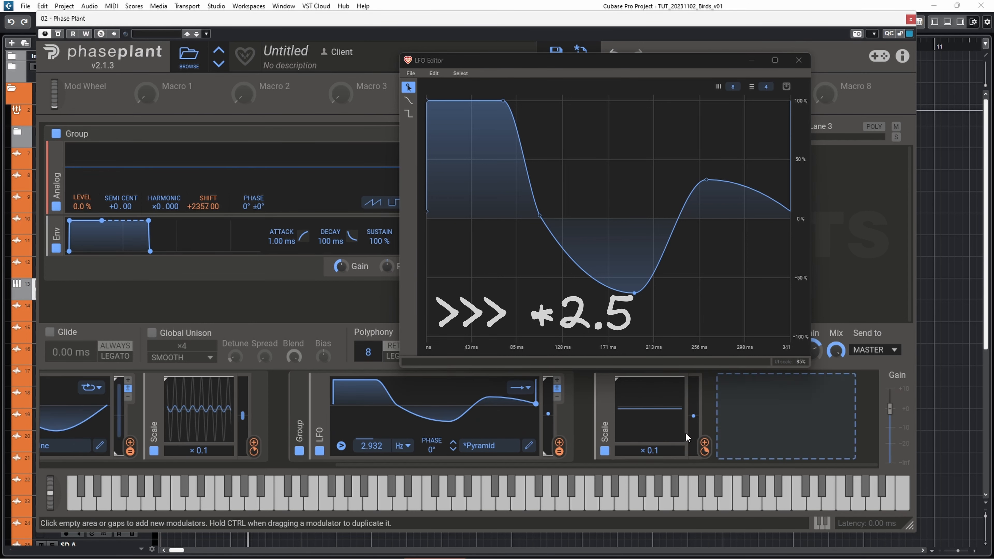
left_click_drag(604, 421, 563, 421)
double_click(317, 428)
type("Pitch_Bend_LFO")
key("Return")
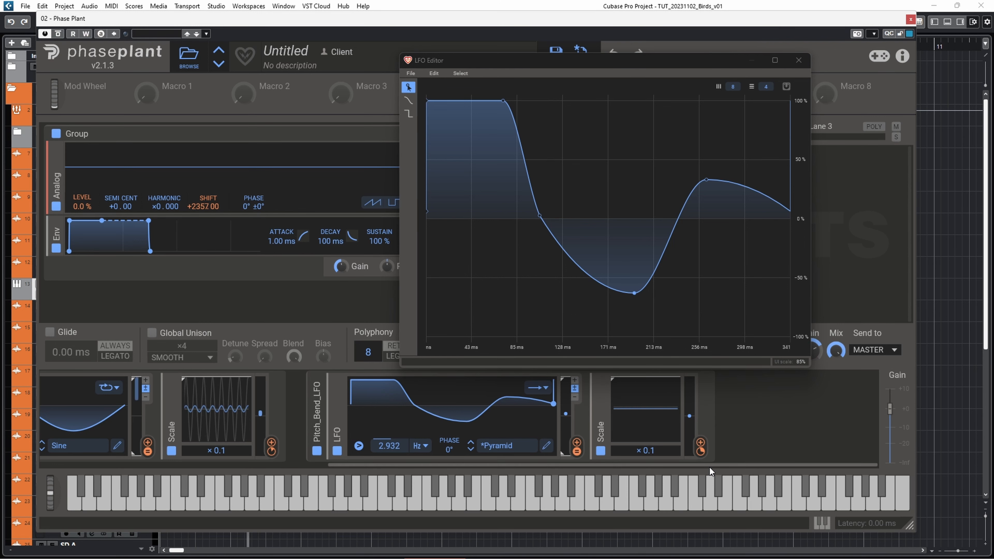
left_click(315, 399)
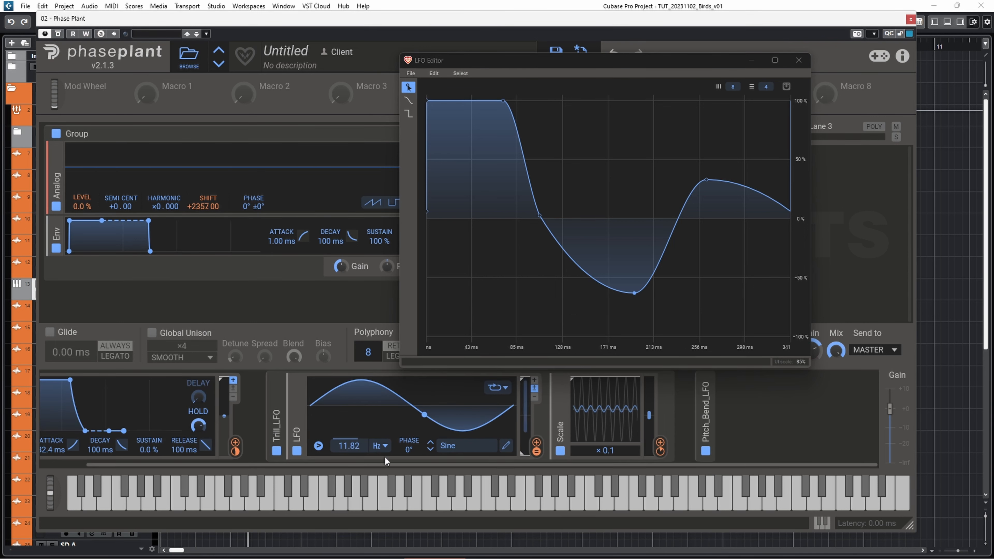
Add a third LFO after the Scale in the Trill_LFO group, set it to one-shot and bipolar, and close the LFO editor.
left_click(671, 405)
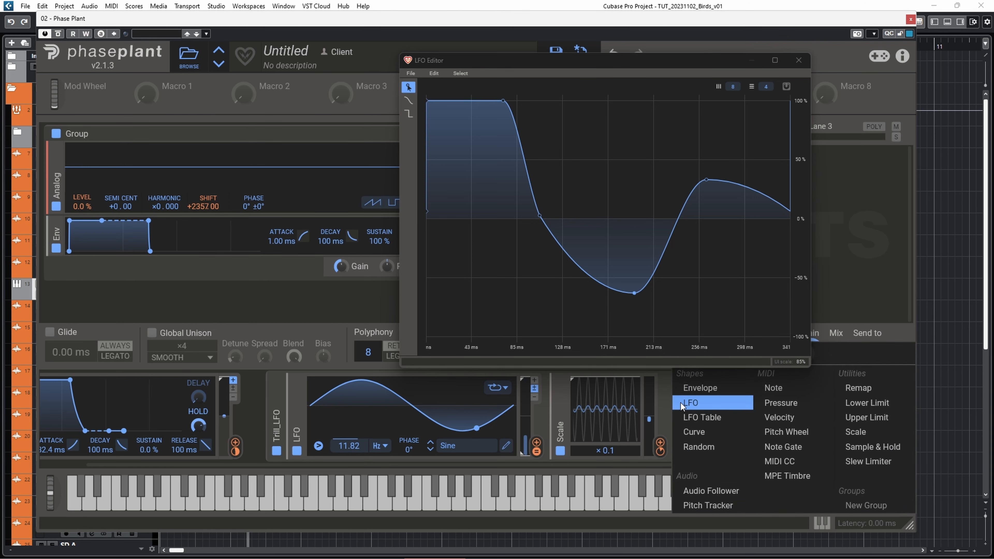
left_click(691, 402)
left_click(833, 387)
left_click(837, 392)
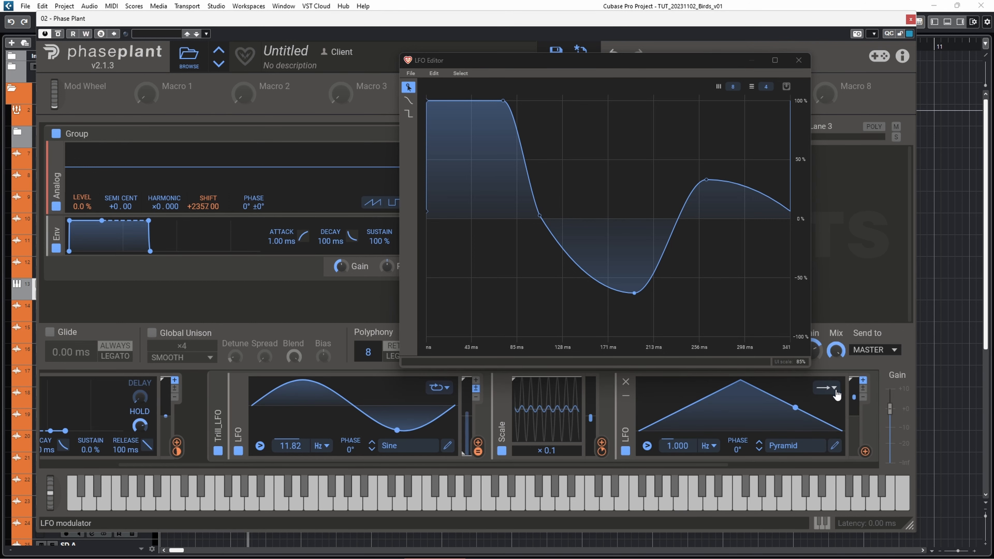
left_click(863, 388)
left_click(798, 60)
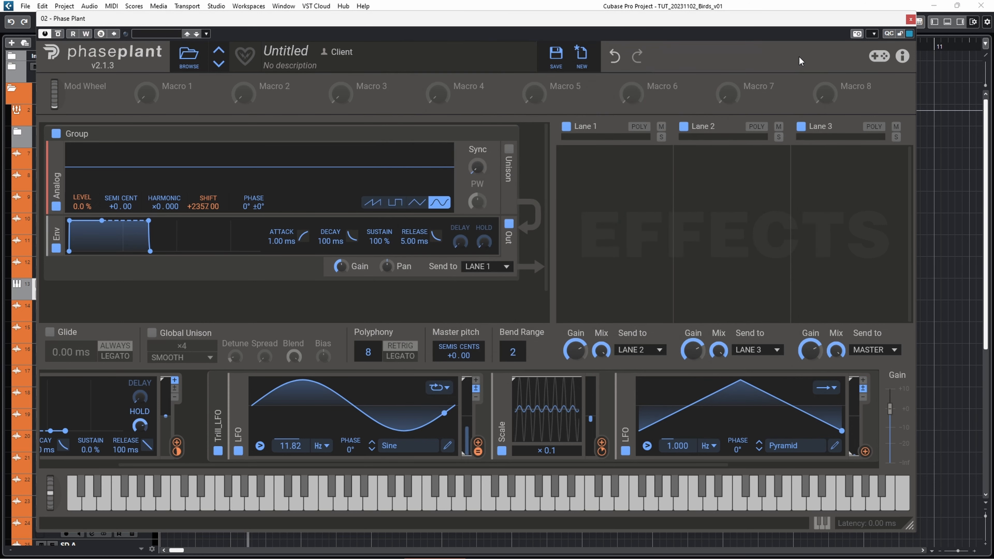
Route the third LFO to the sine LFO's rate and set the third LFO's own rate to 2.887 Hz.
left_click(865, 451)
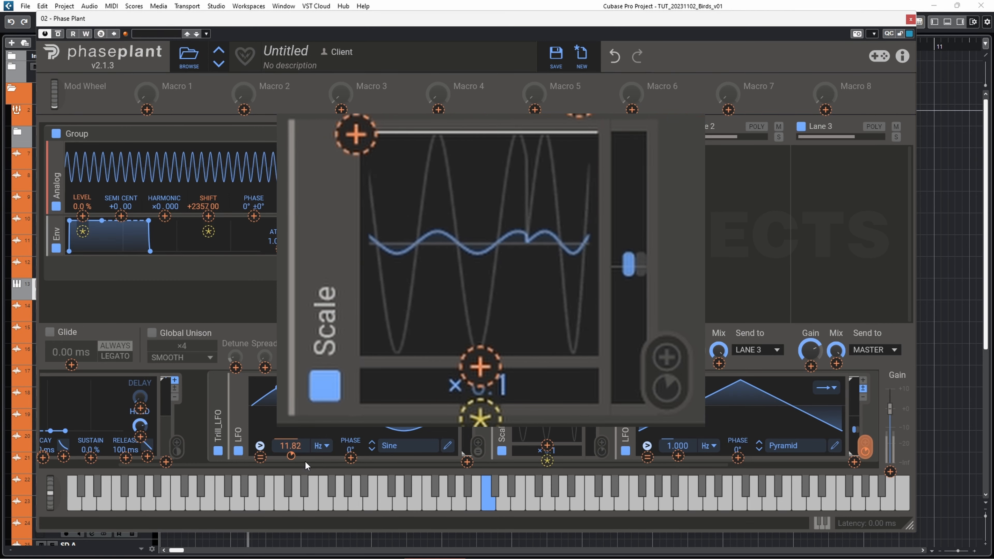
mouse_move(677, 445)
left_mouse_down()
mouse_move(678, 431)
mouse_move(672, 448)
left_mouse_up()
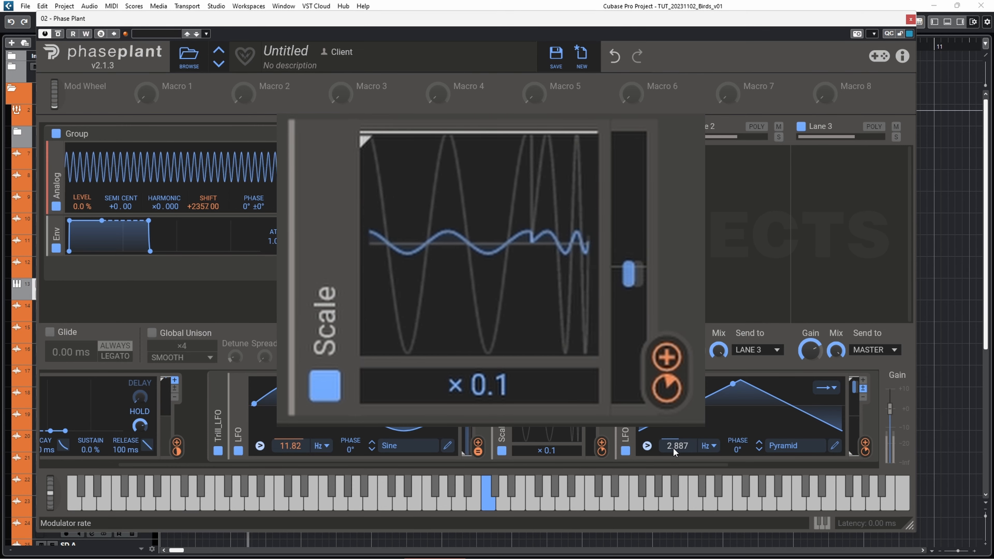
Reshape the third LFO's curve to rise to about 87% near 30 ms and fall in stages to -100% at the cycle's end.
left_click(834, 446)
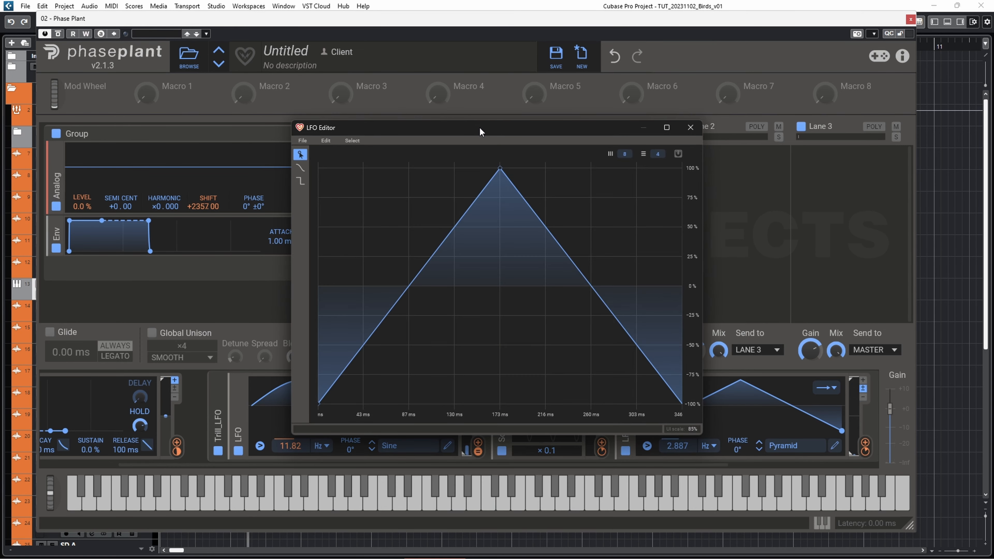
left_click_drag(479, 126, 623, 71)
left_click_drag(644, 113, 525, 113)
left_click_drag(630, 214, 599, 278)
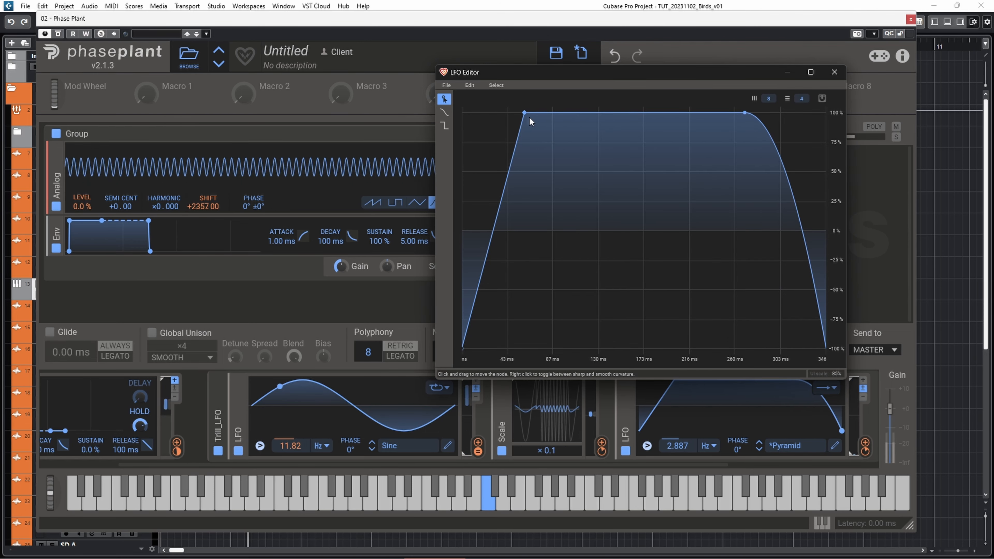
left_click_drag(525, 115, 574, 275)
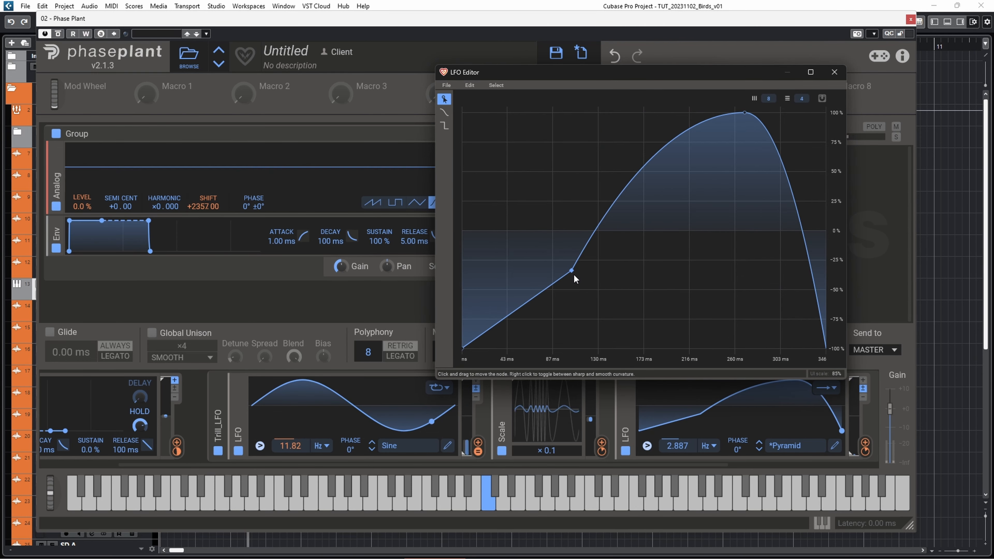
left_click_drag(758, 121, 720, 355)
left_click_drag(572, 271, 566, 168)
left_click_drag(519, 299, 493, 128)
left_click_drag(620, 272, 664, 211)
mouse_move(699, 305)
left_mouse_down()
mouse_move(739, 250)
mouse_move(701, 298)
left_mouse_up()
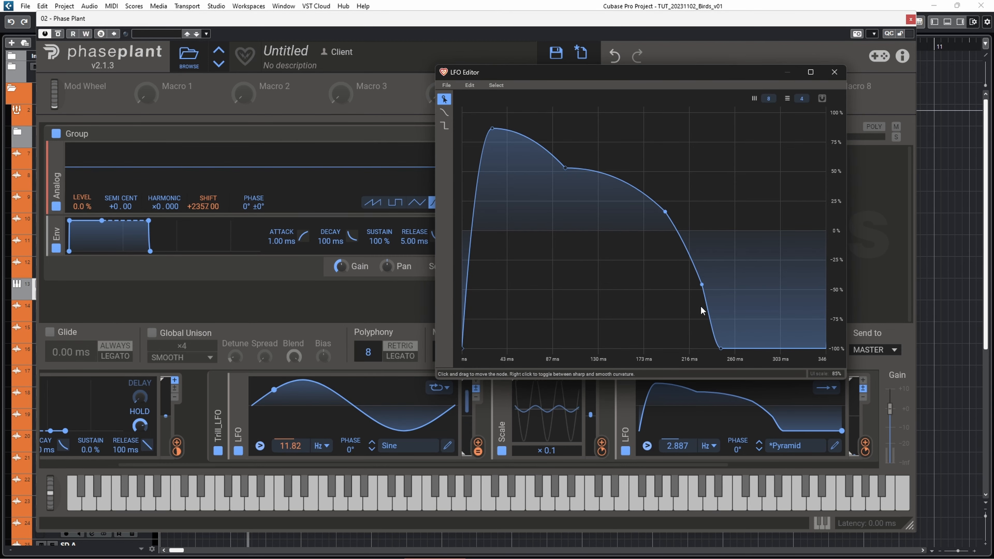
double_click(724, 346)
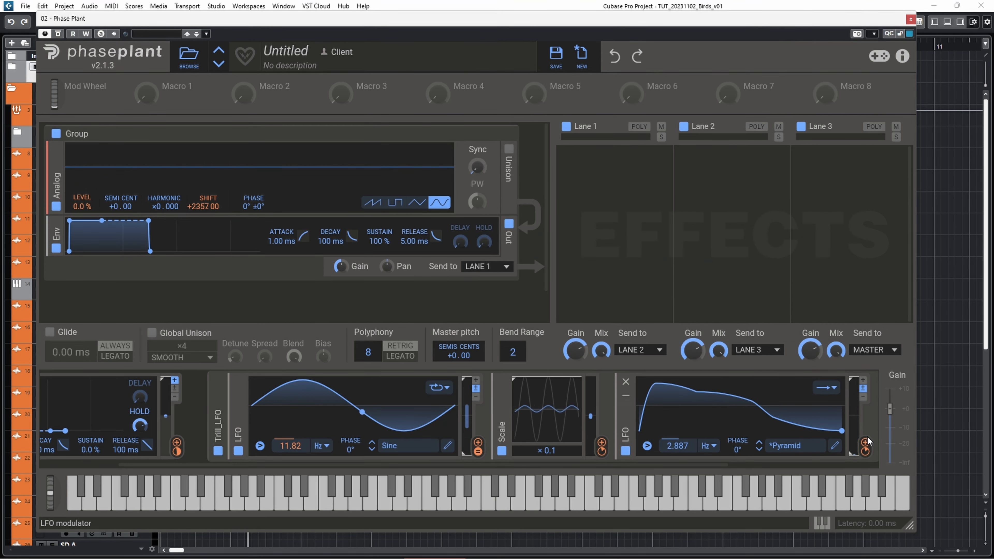
Remove the third LFO's modulation of the sine LFO's rate and route it to the sine LFO's modulation amount on the Scale at +100%.
double_click(865, 451)
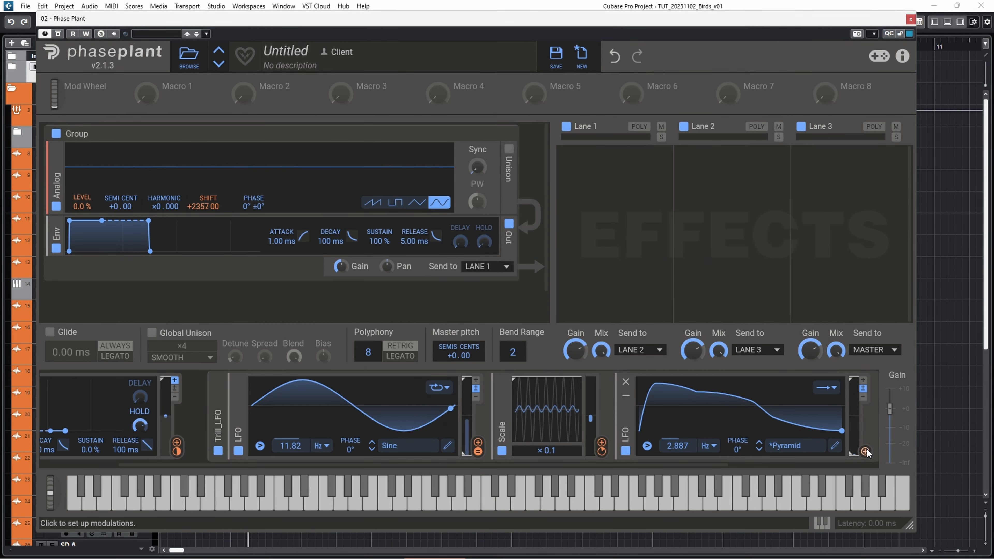
left_click(865, 451)
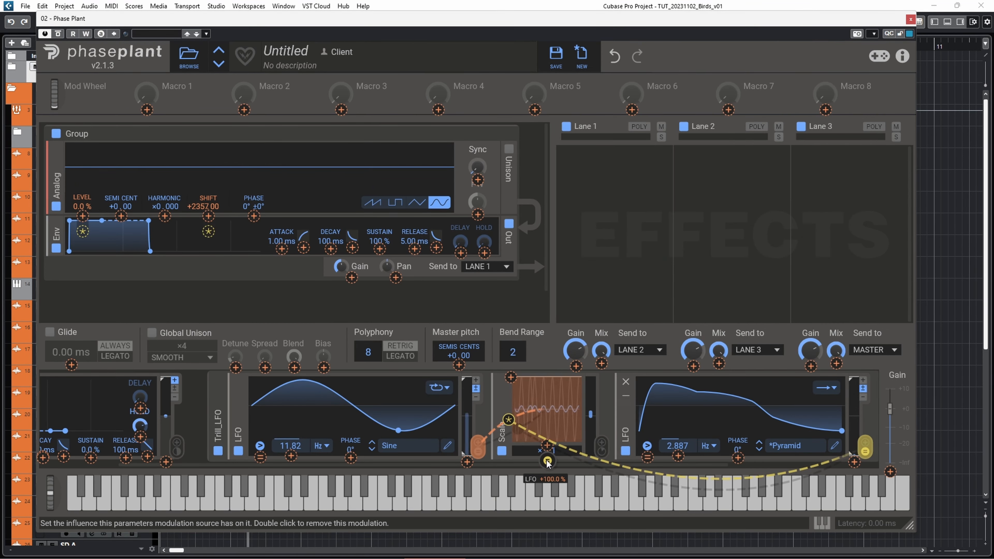
left_click(866, 452)
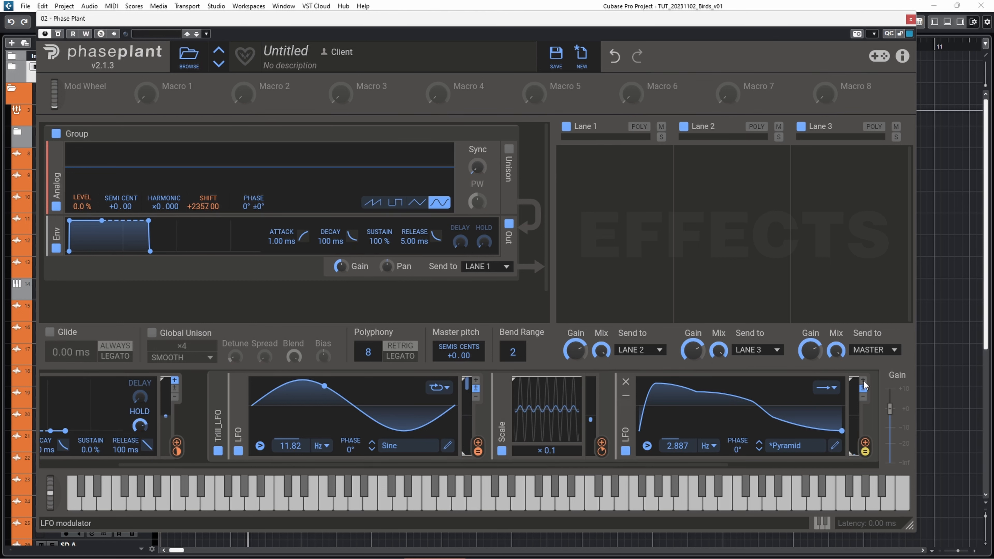
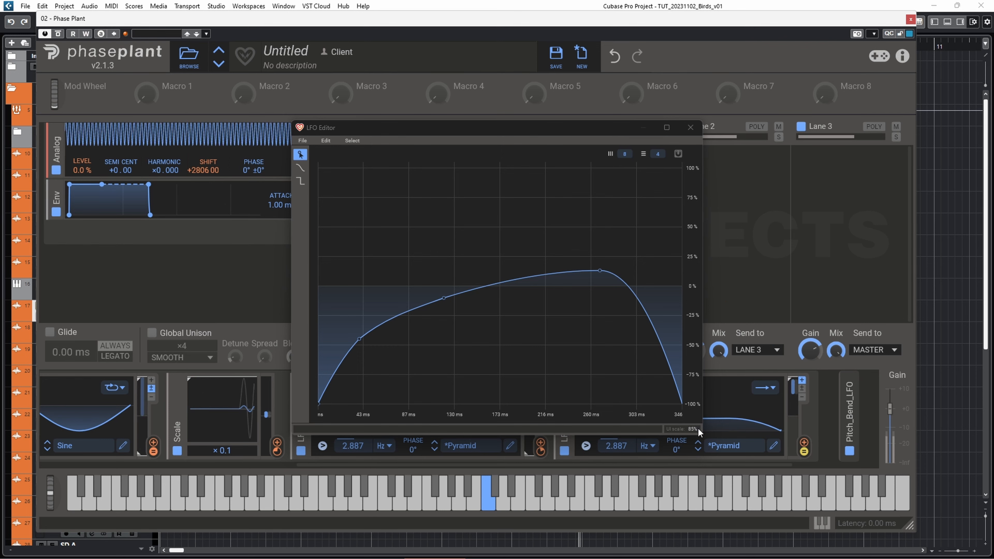
Reshape the last Trill_LFO LFO's curve to an early peak near 60%, a shoulder near 48%, and a plateau around 24%.
left_click(774, 447)
left_click_drag(475, 211, 437, 311)
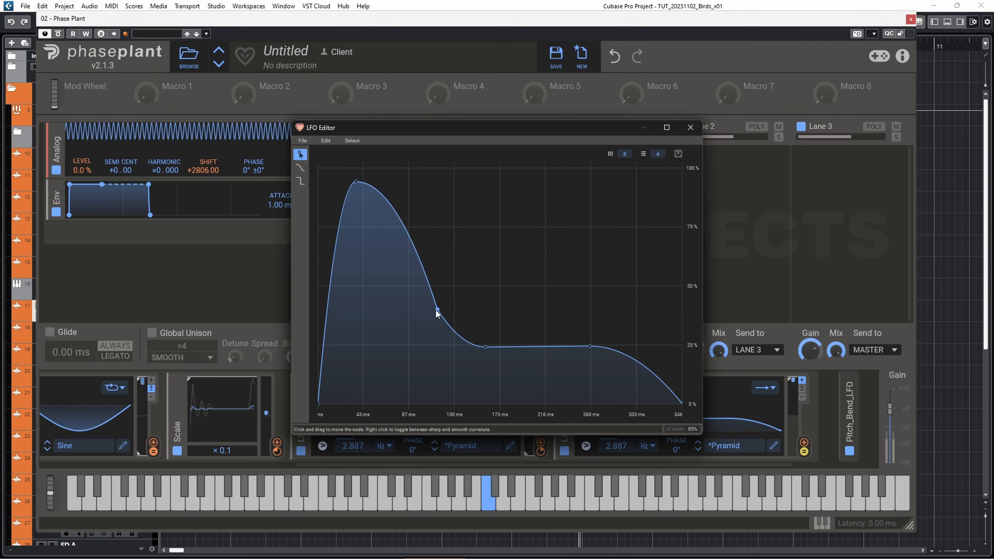
left_click_drag(355, 205, 348, 264)
mouse_move(589, 347)
left_mouse_down()
mouse_move(582, 249)
mouse_move(603, 314)
mouse_move(603, 359)
mouse_move(603, 350)
left_mouse_up()
left_click(390, 274)
mouse_move(455, 274)
left_mouse_down()
mouse_move(462, 254)
mouse_move(465, 289)
left_mouse_up()
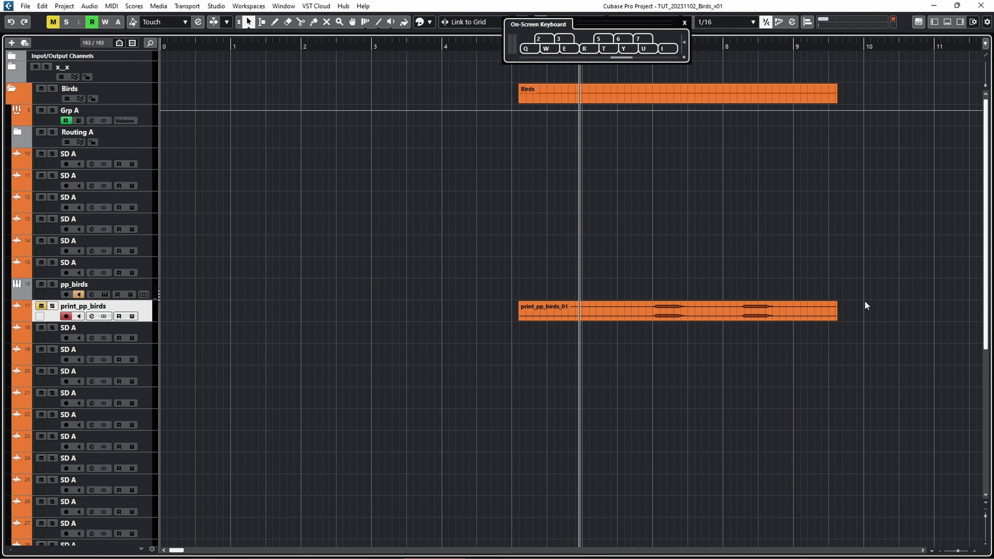
Record a second take of the chirp on print_pp_birds after the first clip, and start recording a third take after it.
left_click(866, 306)
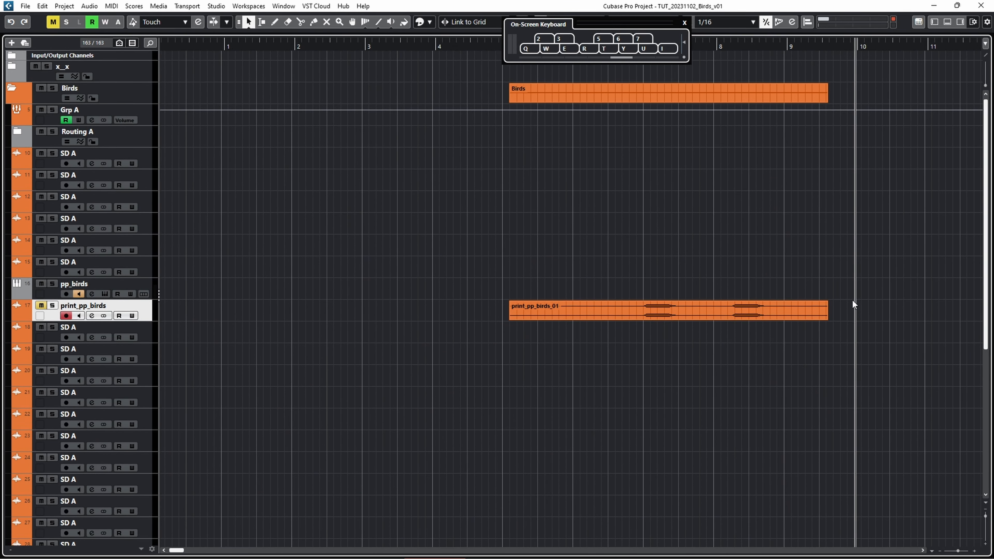
key("KP_Multiply")
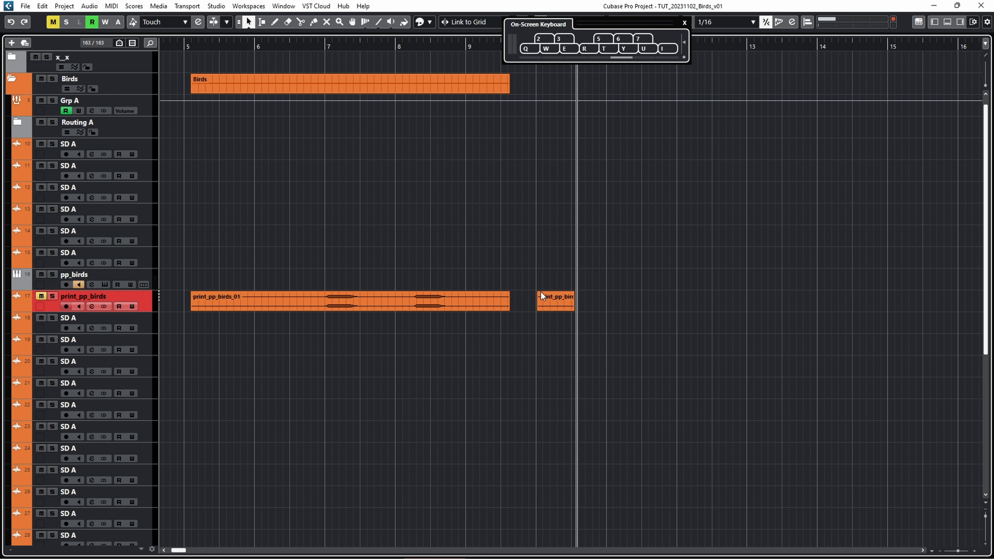
key("q")
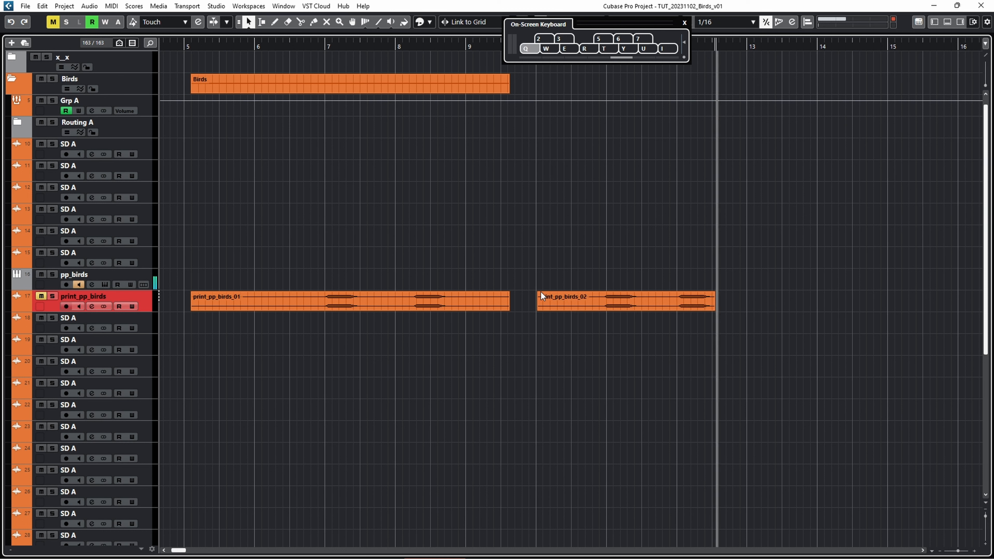
key("KP_Multiply")
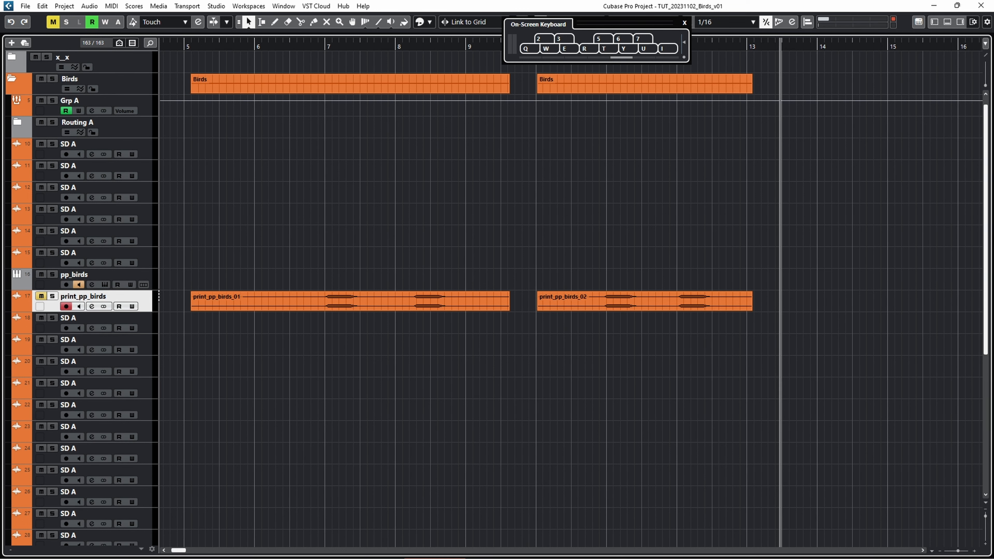
key("KP_Multiply")
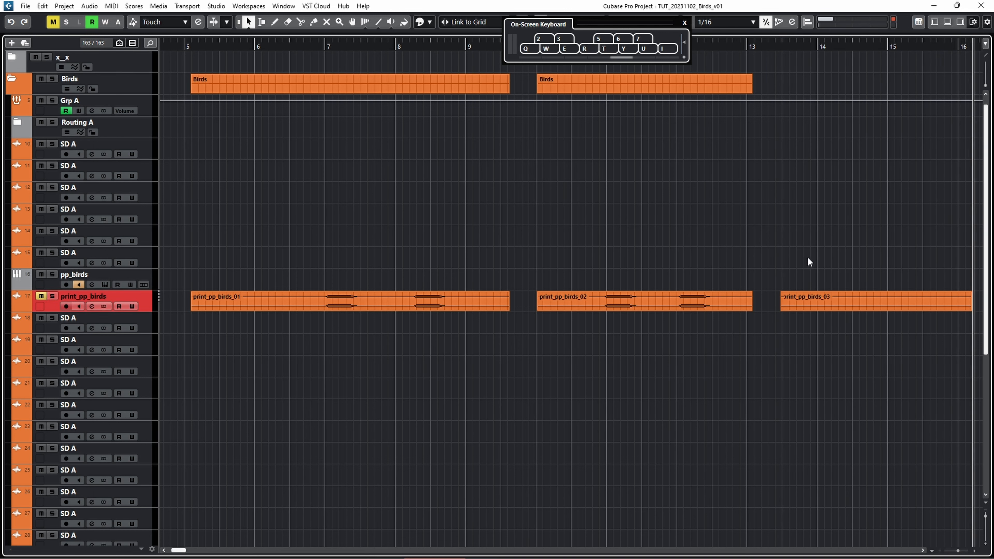
Reshape the sine-rate LFO's curve to peak near 21% at about 78 ms and fall in stages, and set the oscillator's shift to +2670.
left_click(108, 286)
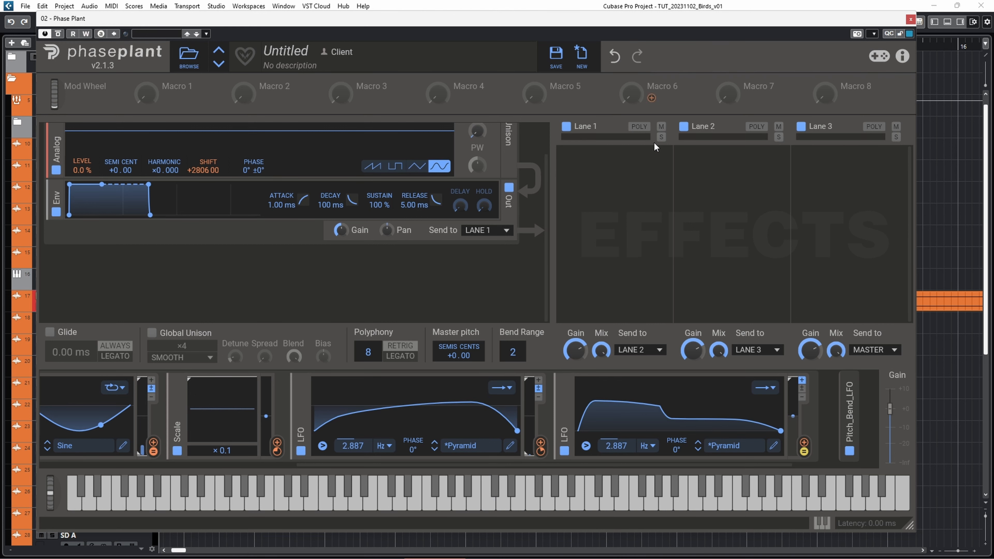
left_click(509, 446)
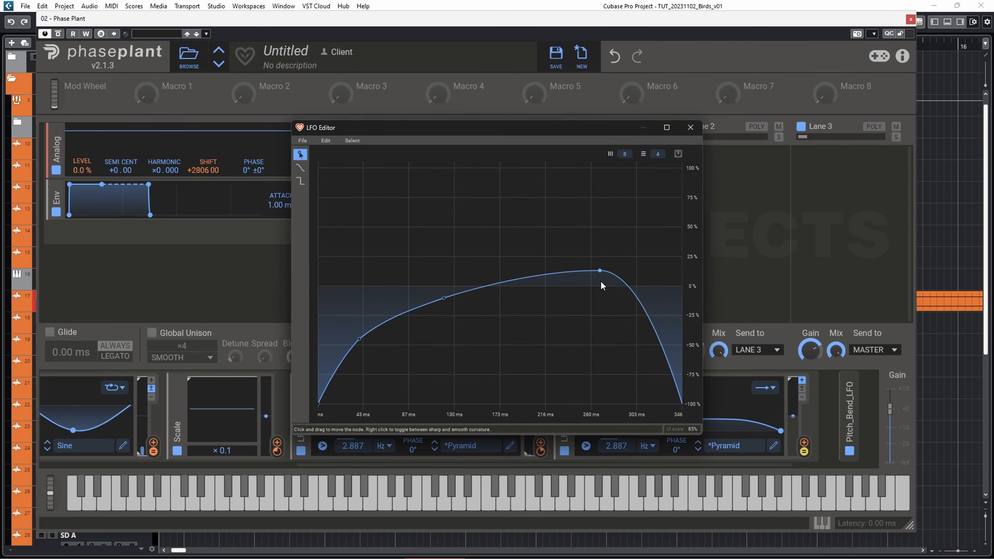
left_click_drag(599, 272, 558, 230)
left_click_drag(444, 296, 403, 221)
left_click_drag(535, 231, 510, 314)
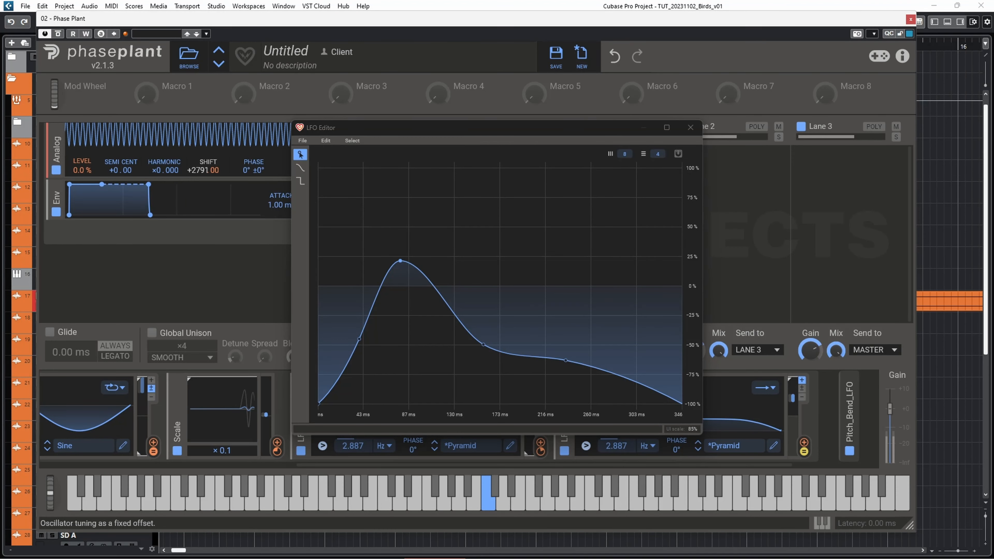
left_click_drag(212, 181, 213, 180)
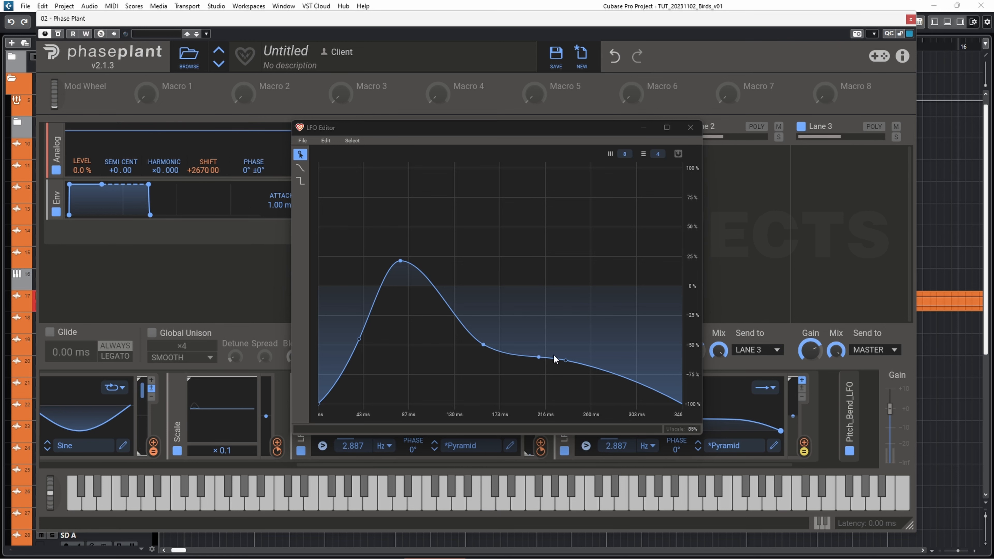
Reshape the last Trill_LFO LFO into a 29% hump, a 9% dip and a plateau near 60%, and set the oscillator's shift to +2842.
left_click(777, 448)
left_click_drag(471, 291, 436, 228)
left_click_drag(344, 264, 344, 223)
left_click_drag(486, 346, 485, 267)
left_click_drag(598, 350, 612, 254)
left_click_drag(435, 229, 448, 383)
left_click_drag(345, 254, 359, 347)
left_click_drag(485, 267, 495, 270)
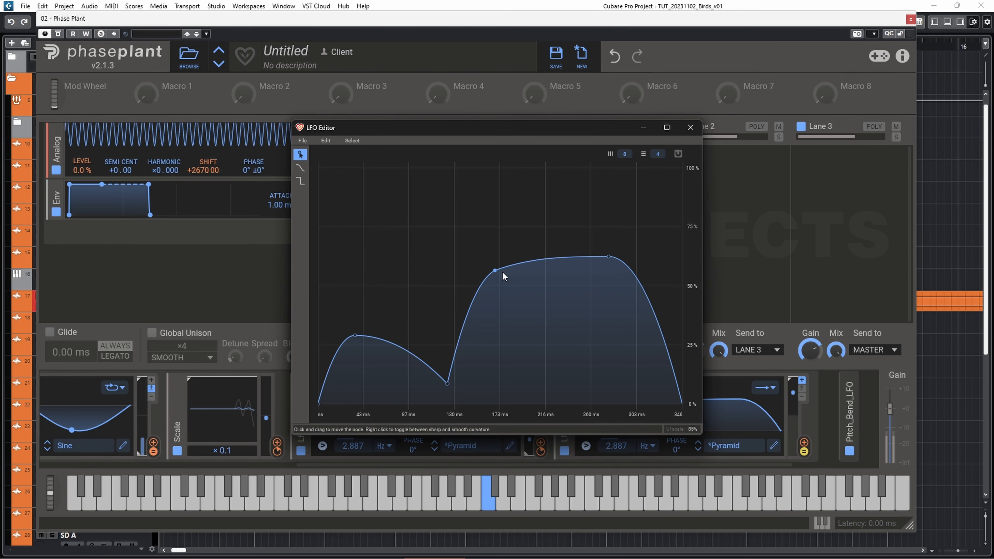
left_click_drag(200, 170, 201, 137)
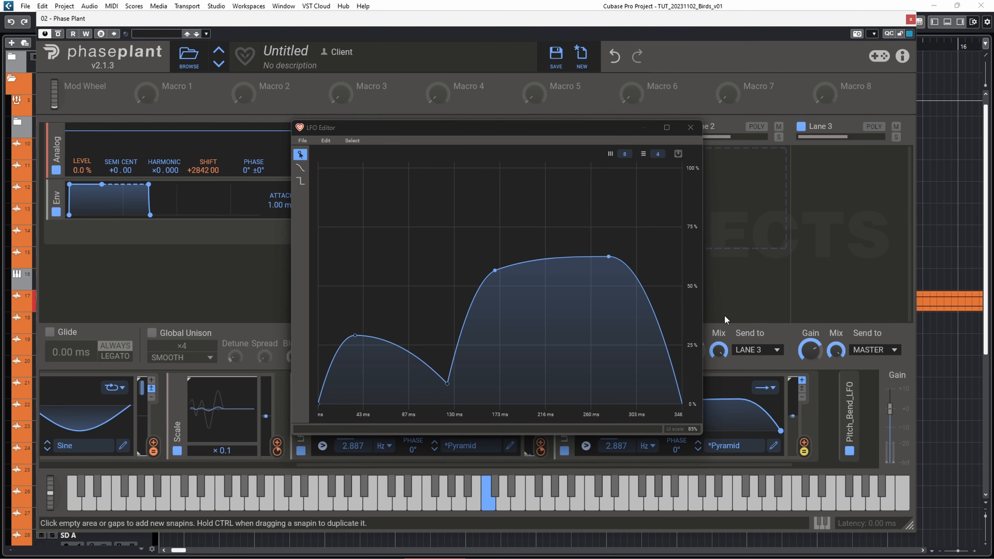
Reshape the last Trill_LFO LFO's second hump to about 85% with a 28% node near 297 ms, and set the sine LFO's rate to 12.41 Hz.
left_click_drag(609, 257, 548, 372)
left_click_drag(605, 398, 631, 336)
left_click_drag(547, 372, 568, 213)
left_click_drag(502, 260, 475, 202)
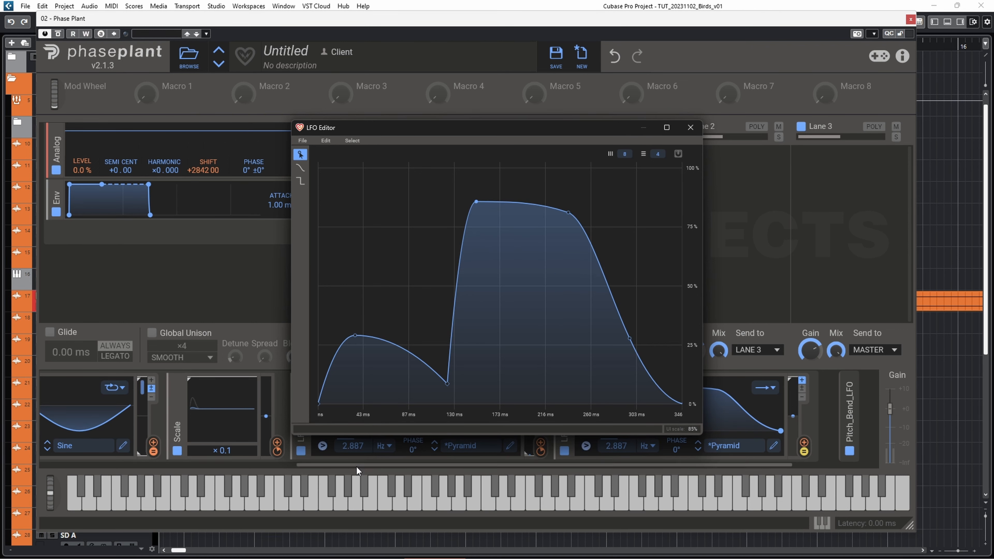
left_click_drag(366, 467, 248, 466)
left_click_drag(165, 446, 164, 419)
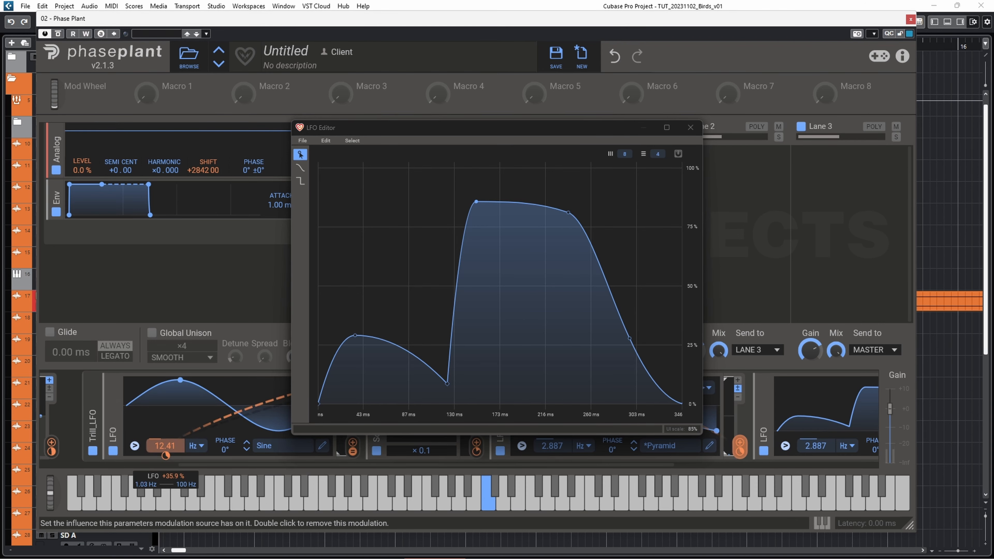
Raise the last Trill_LFO LFO's second hump to 100% with its dip at about 14%, and set the sine LFO's rate to 30.95 Hz.
left_click_drag(568, 212, 600, 156)
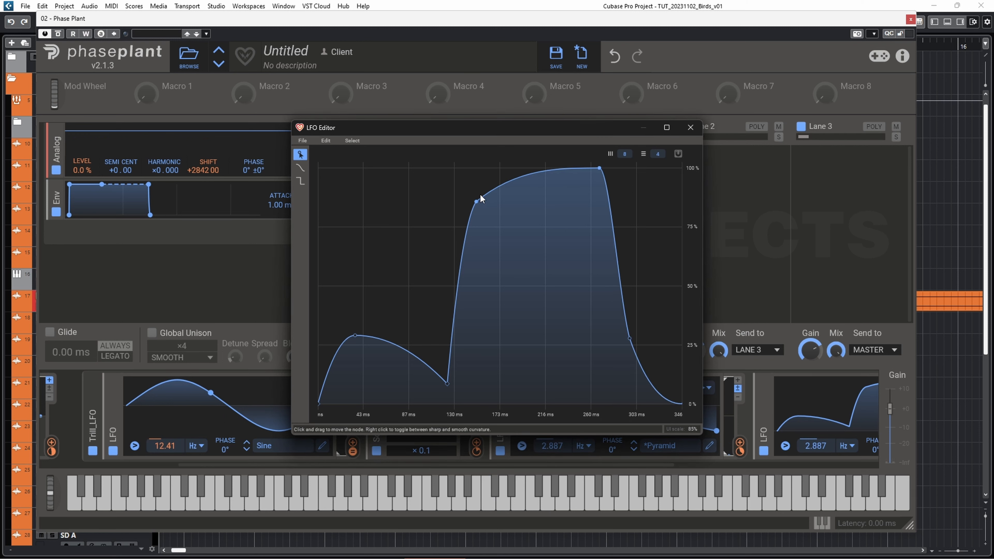
left_click_drag(476, 201, 475, 152)
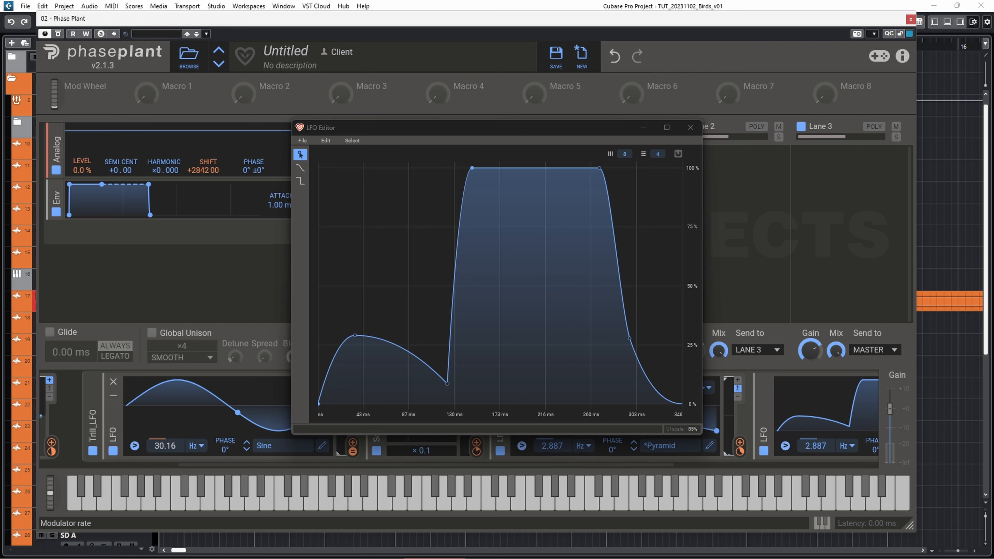
left_click_drag(165, 447, 165, 444)
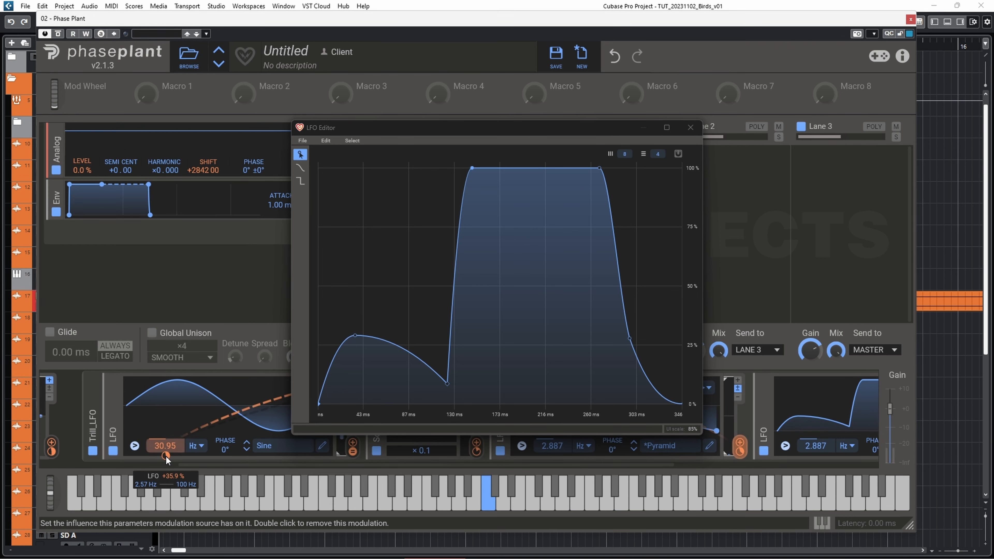
left_click_drag(447, 384, 427, 372)
Raise the sine-rate LFO's late node to about 10% near 260 ms with the endpoints at -100%, and close the LFO editor.
left_click(712, 448)
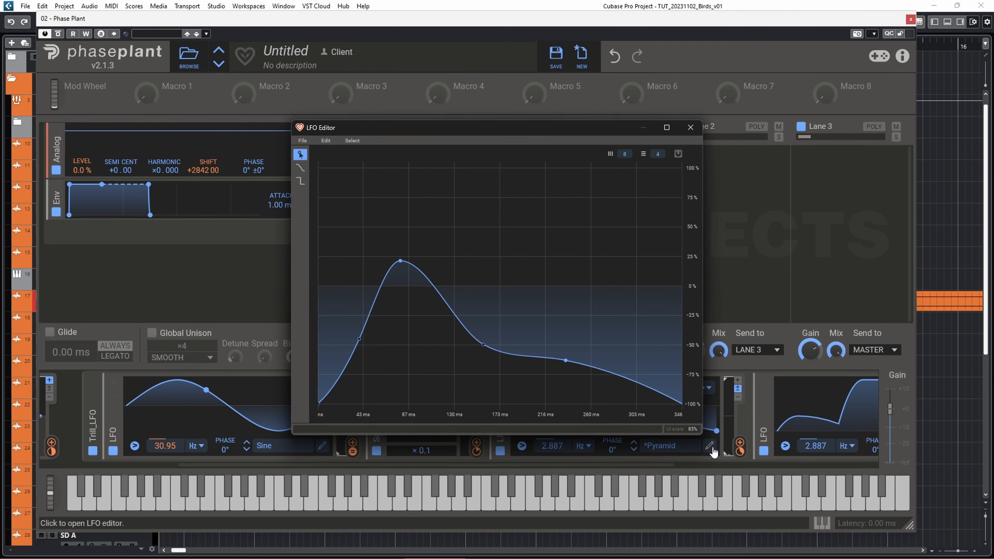
left_click_drag(563, 358, 592, 274)
left_click_drag(319, 404, 318, 167)
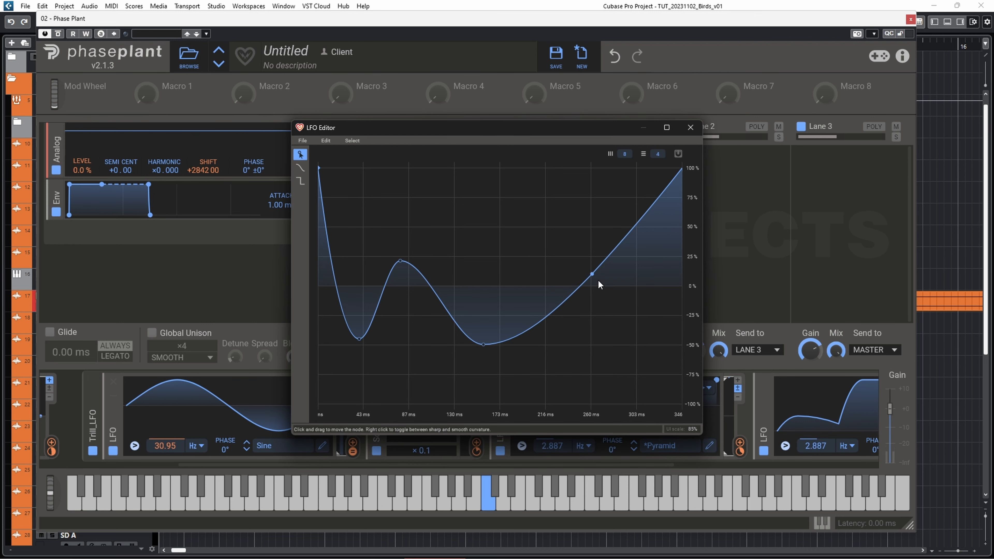
left_click_drag(319, 168, 319, 395)
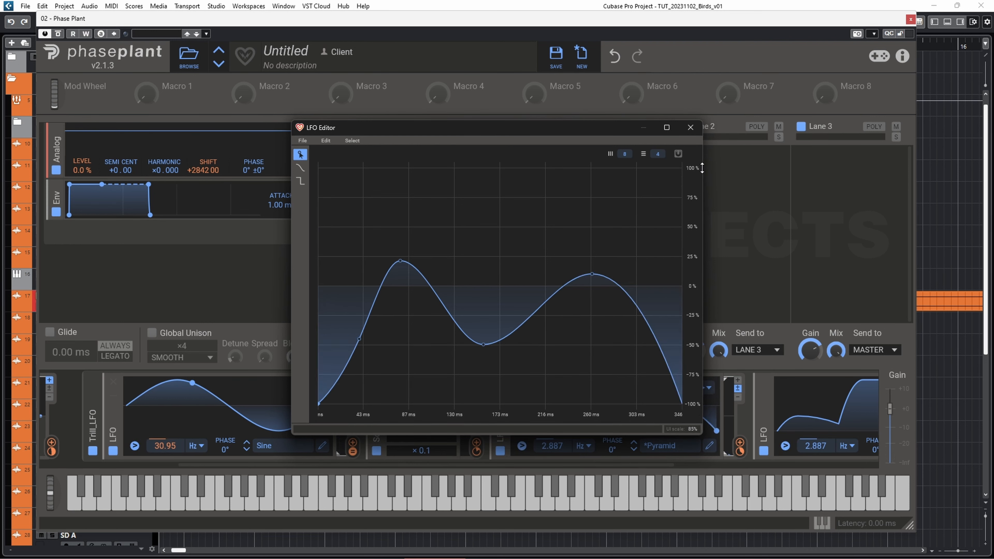
left_click(476, 451)
left_click_drag(439, 466, 888, 456)
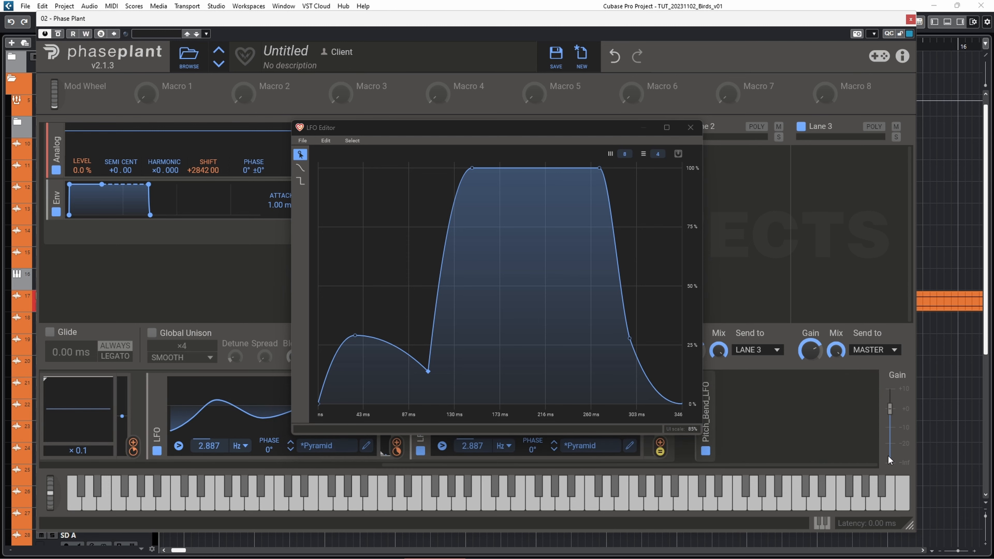
left_click(691, 127)
Expand the Pitch_Bend_LFO group and flatten its LFO curve, holding about -34% early on and levelling off near 9% at about 273 ms.
left_click(706, 394)
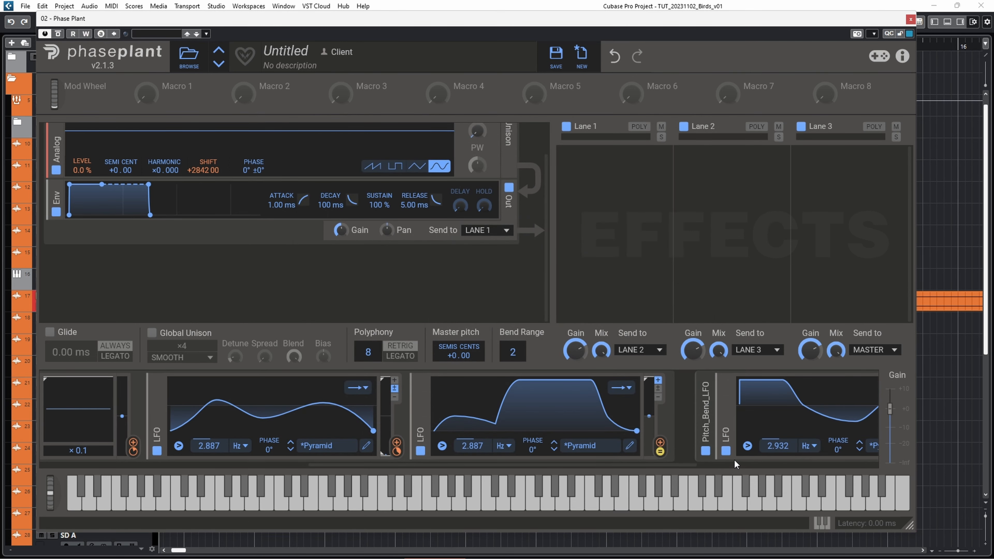
left_click_drag(684, 467, 861, 466)
left_click(546, 446)
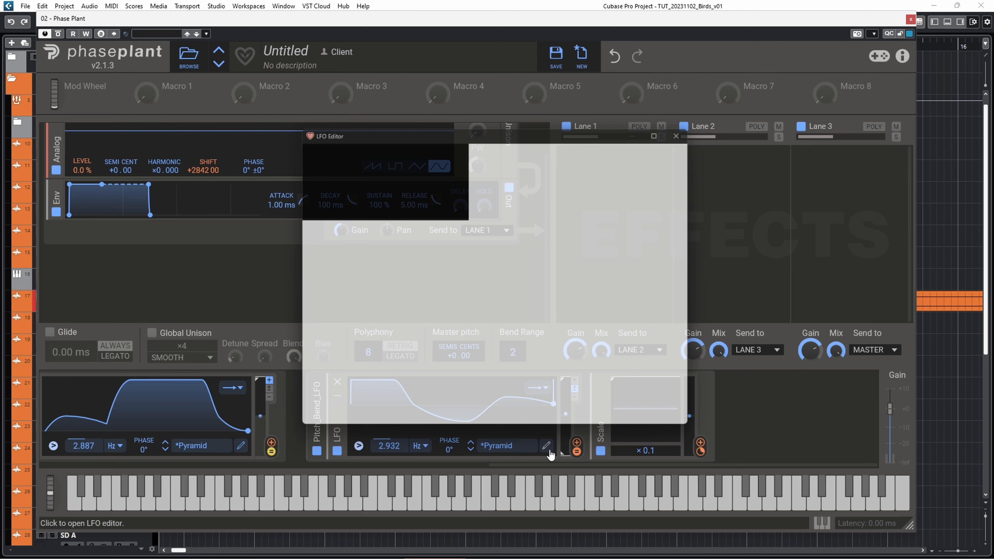
left_click_drag(395, 168, 396, 326)
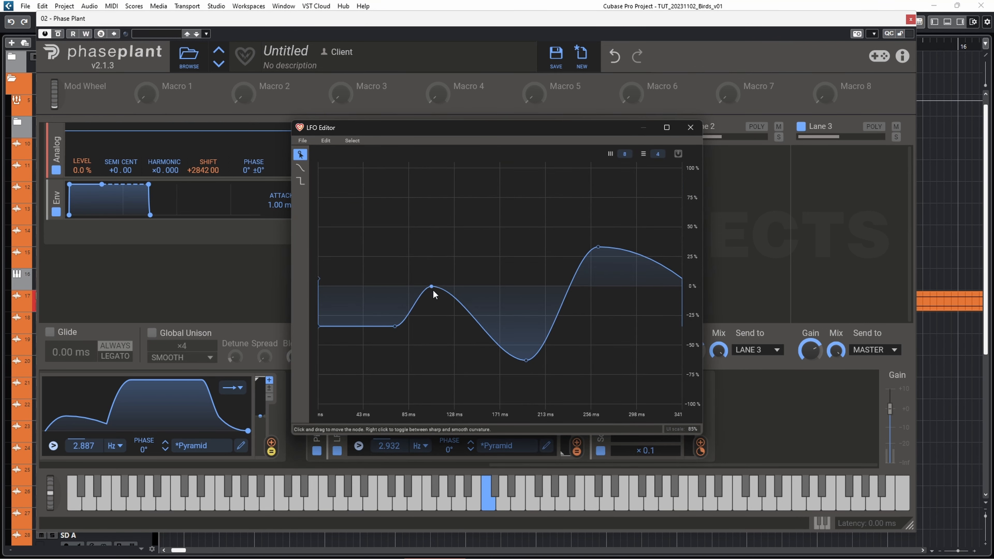
left_click_drag(433, 289, 432, 332)
left_click_drag(595, 259, 611, 276)
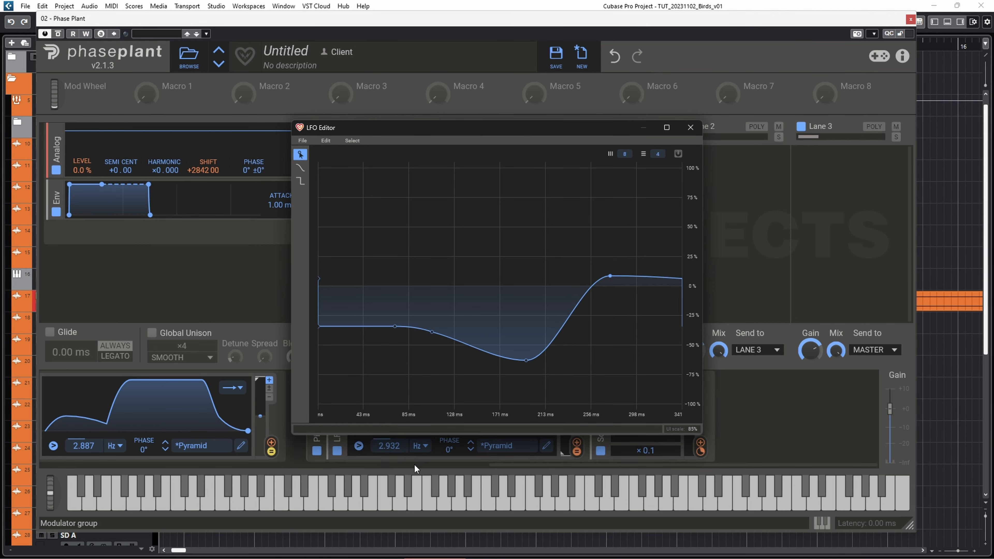
left_click_drag(522, 465, 238, 462)
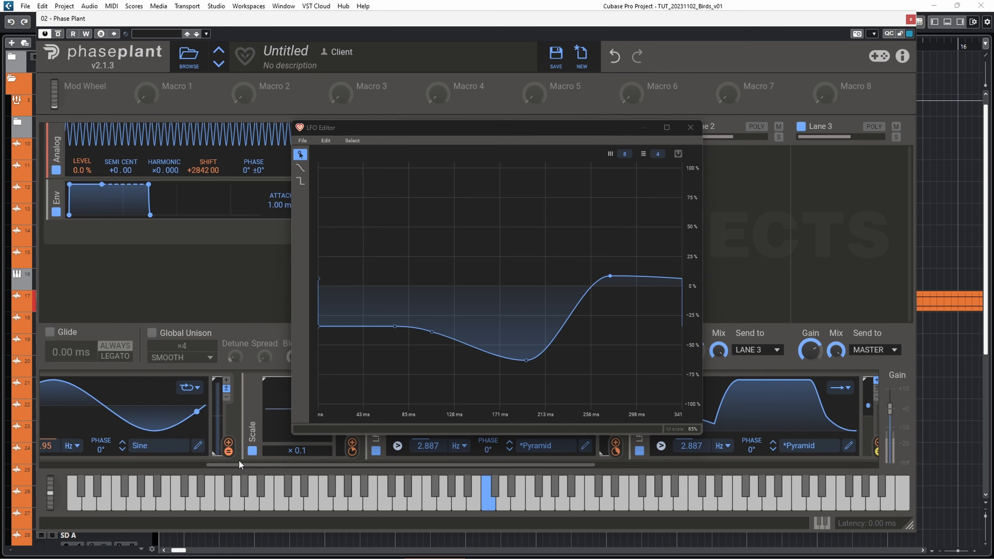
left_click(690, 128)
Set the trill sine LFO's phase to 180° and lower its rate.
left_click_drag(442, 467, 147, 475)
left_click_drag(307, 447, 307, 420)
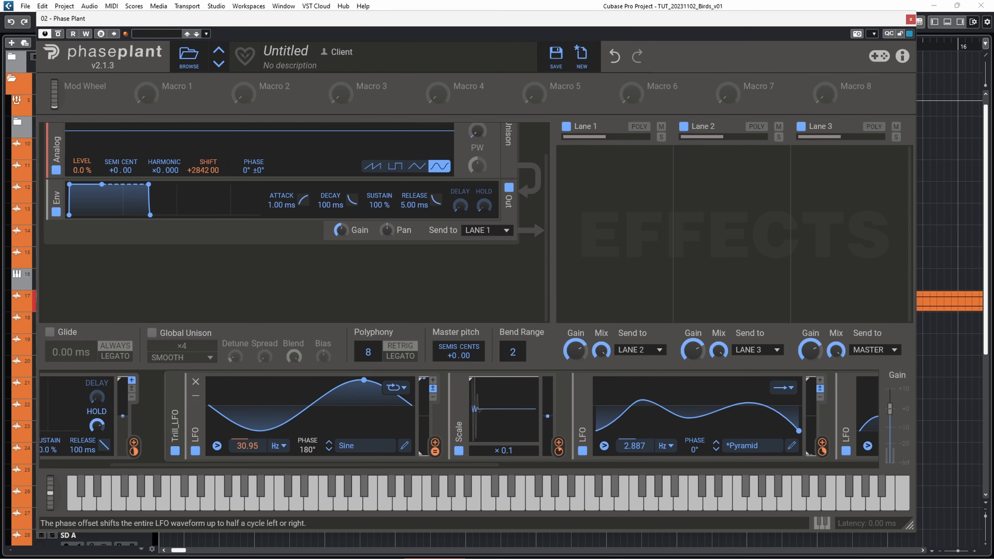
mouse_move(246, 449)
left_mouse_down()
mouse_move(246, 433)
mouse_move(254, 474)
mouse_move(254, 461)
left_mouse_up()
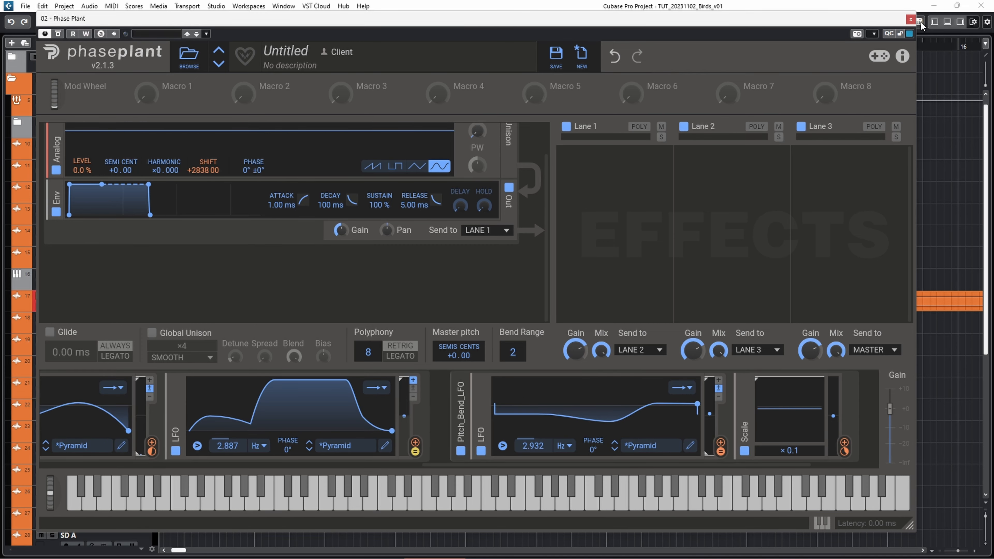
Close the Phase Plant window and examine the full print_pp_birds_03 recording on the Cubase timeline.
left_click(910, 19)
scroll(648, 229, "down", 10)
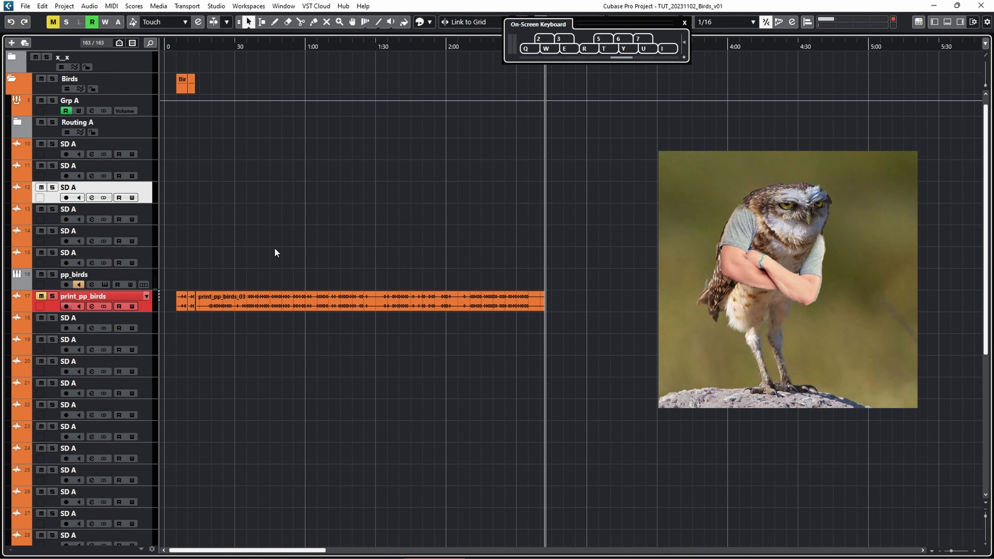
scroll(274, 249, "up", 4)
scroll(274, 249, "up", 2)
left_click_drag(274, 250, 92, 235)
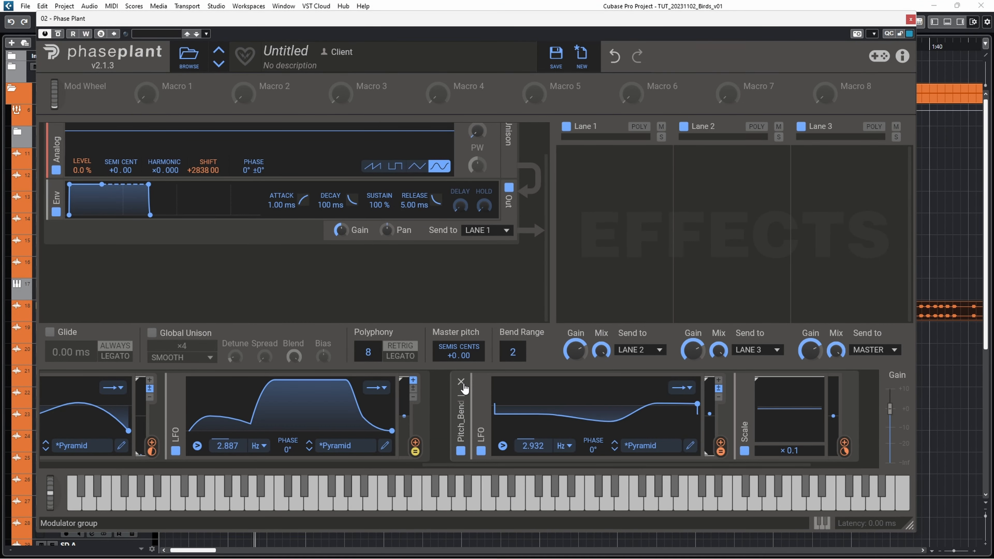
Delete the Pitch_Bend_LFO and Trill_LFO modulator groups in Phase Plant.
left_click(461, 382)
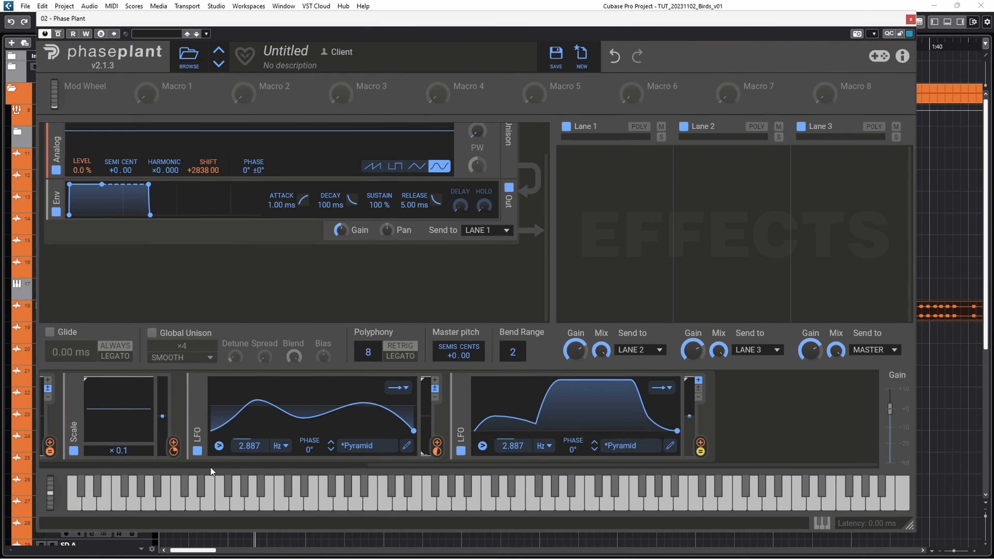
left_click_drag(383, 466, 19, 462)
left_click(325, 384)
Add an LFO after the envelope, duplicate it beside the original, and make the copy bipolar.
left_click(338, 387)
left_click(359, 402)
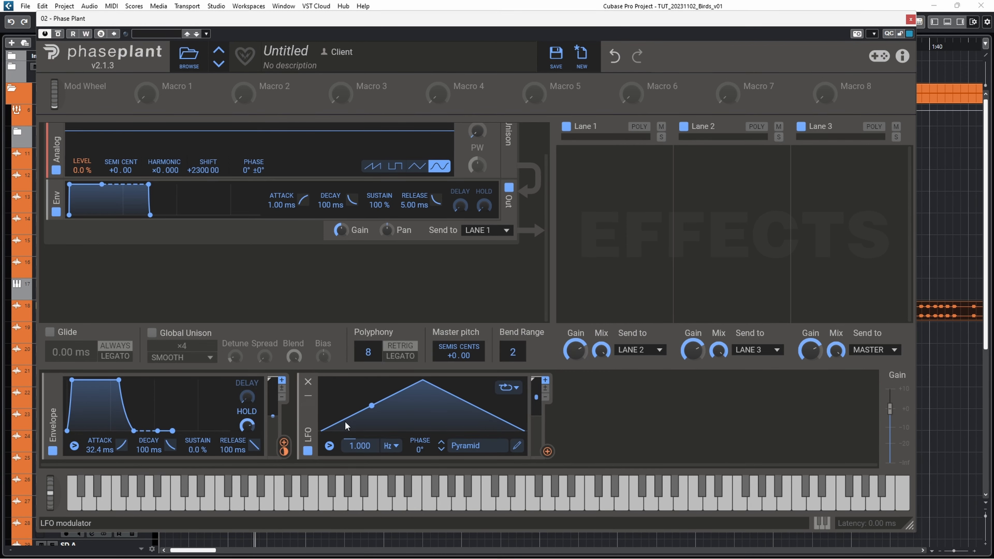
left_click_drag(305, 425, 563, 423)
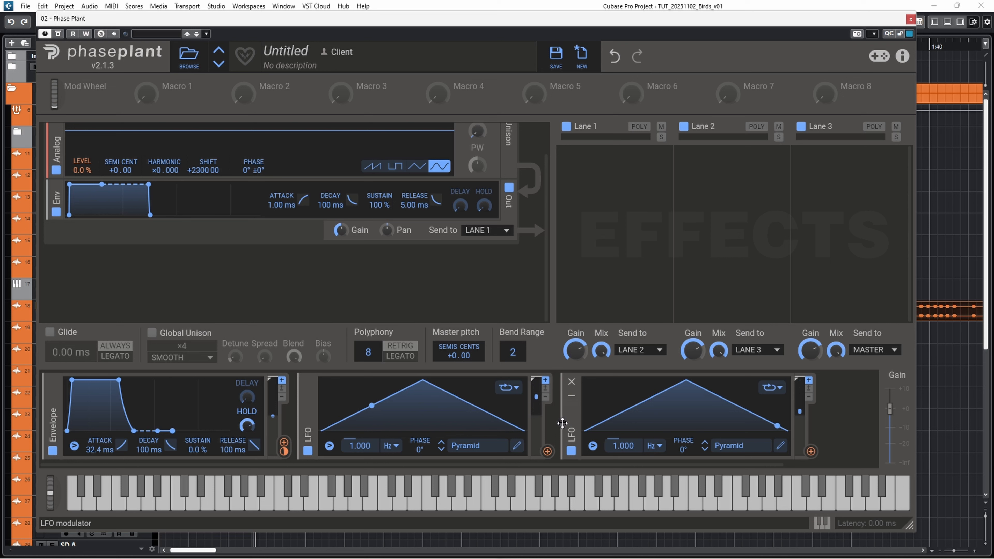
left_click(809, 388)
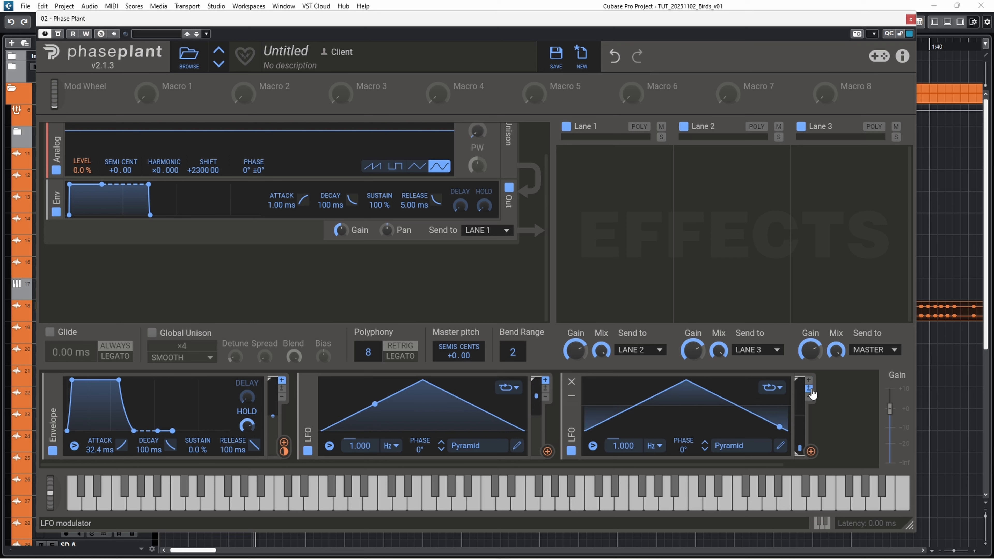
Route the first LFO to the depth of the envelope's modulation of the oscillator level.
left_click(547, 451)
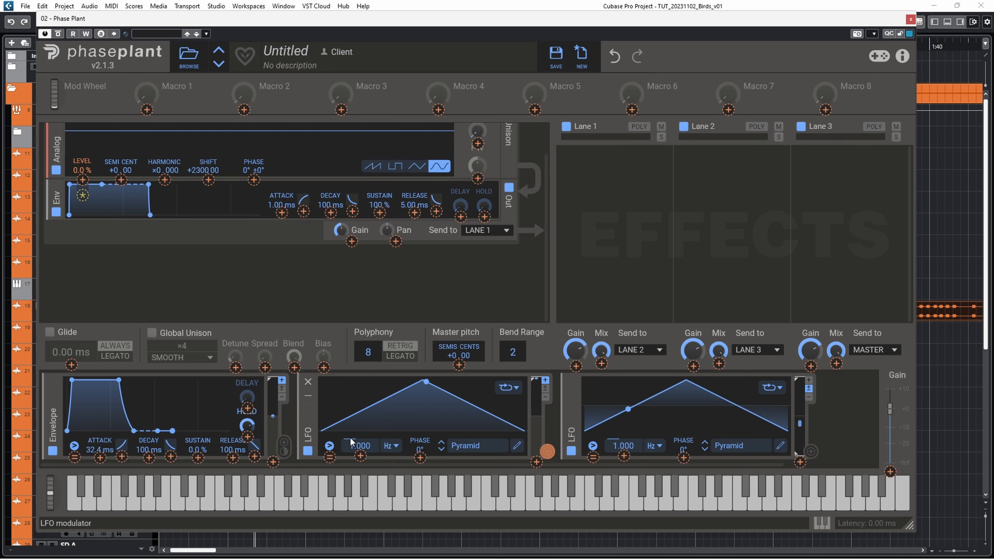
left_click(83, 195)
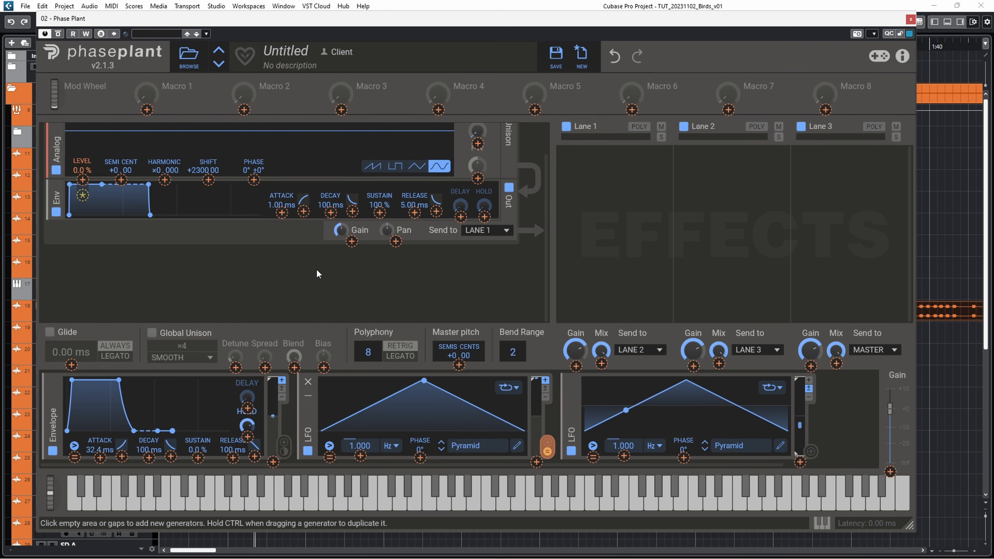
Add a Scale modulator after the LFOs, feed the bipolar LFO into it, and route its output to the oscillator's shift.
left_click(836, 404)
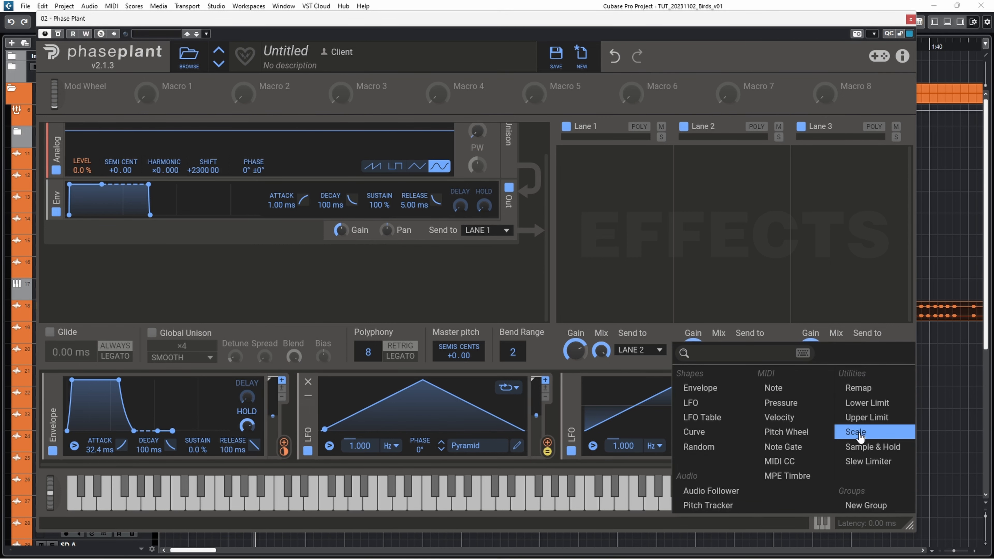
left_click(854, 435)
left_click_drag(832, 465, 853, 466)
left_click_drag(603, 443, 677, 415)
left_click_drag(671, 451, 209, 180)
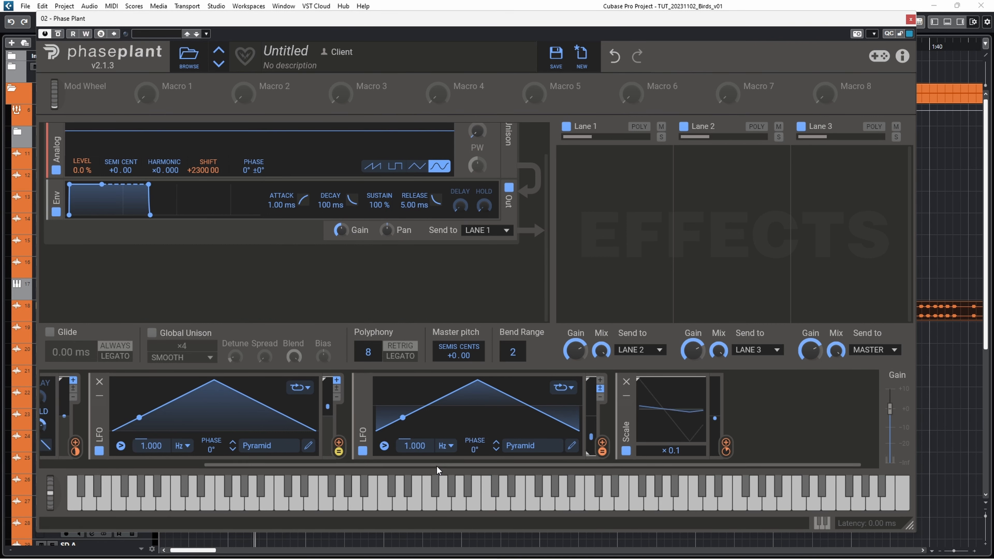
Reshape the bipolar LFO's curve with an early peak at about 100 ms and a concave decay.
left_click(572, 446)
left_click_drag(508, 161, 436, 322)
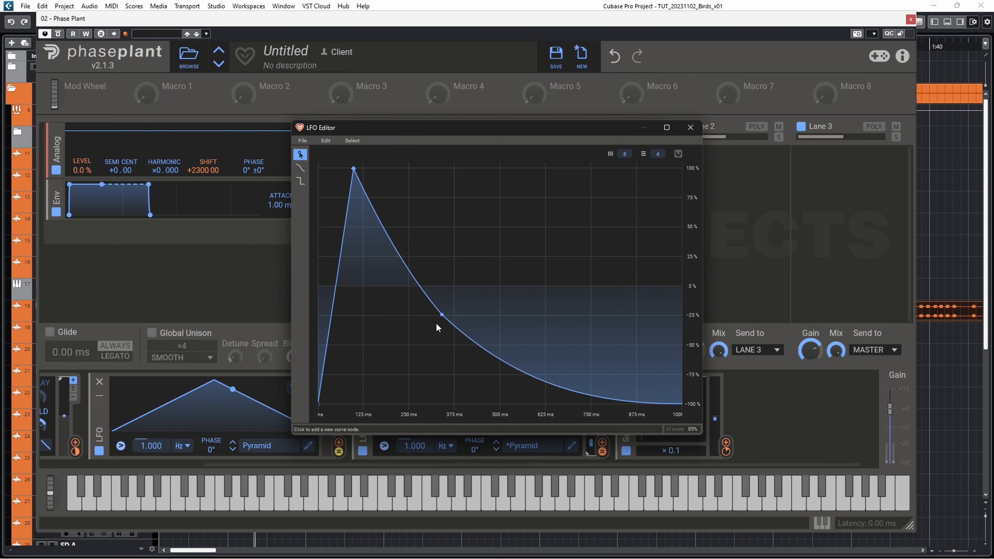
left_click(690, 127)
Reshape the first LFO's curve with its peak at about 130 ms and a rounded, convex fall.
left_click(309, 445)
left_click_drag(506, 169, 366, 168)
left_click_drag(394, 199, 463, 169)
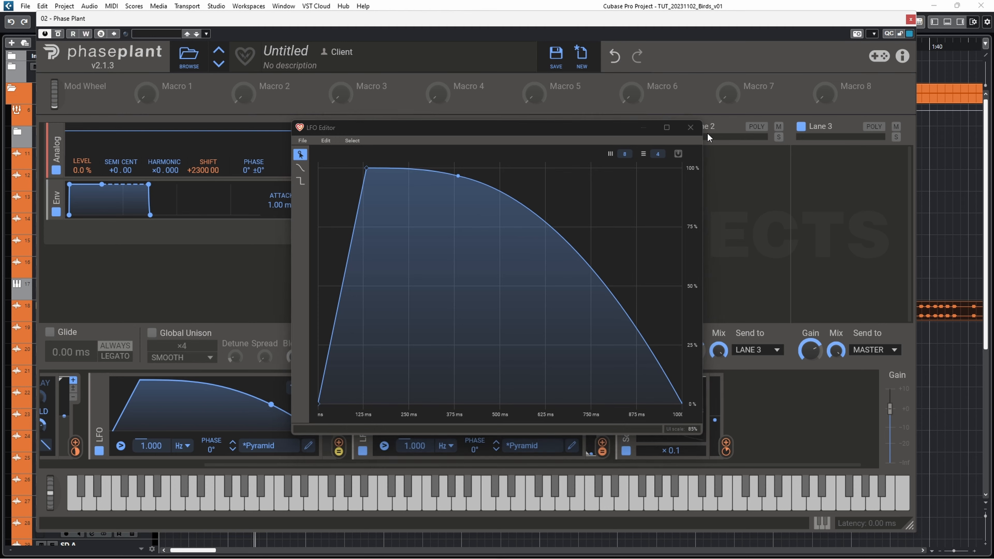
left_click(691, 127)
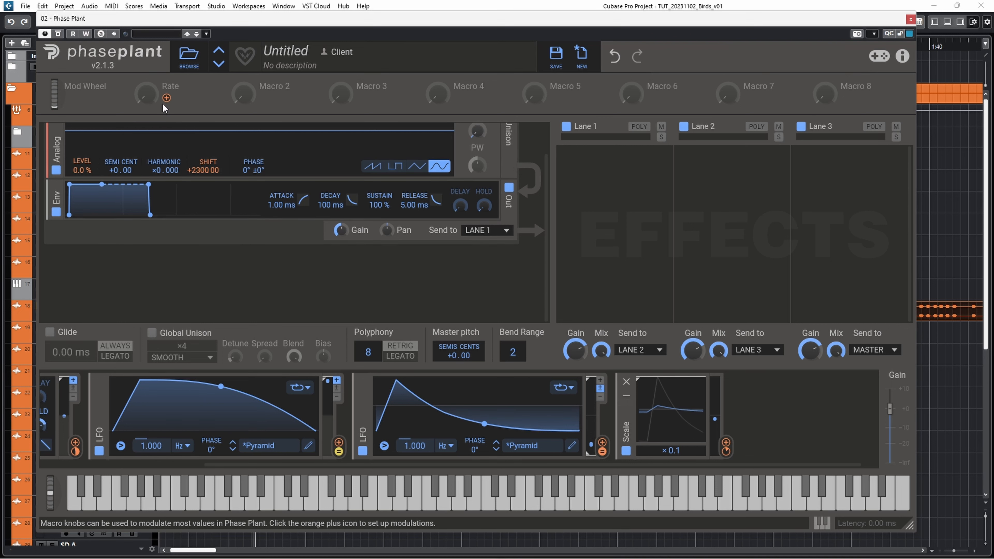
Assign the Rate macro to the first LFO's rate with a modulation amount of 30%.
left_click(166, 99)
left_click(152, 455)
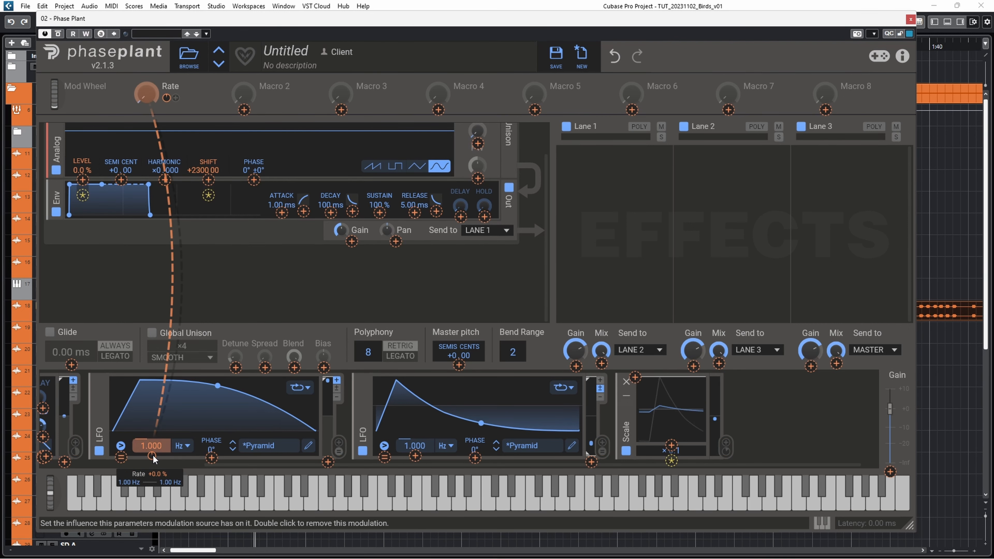
right_click(152, 455)
type("30")
key("Return")
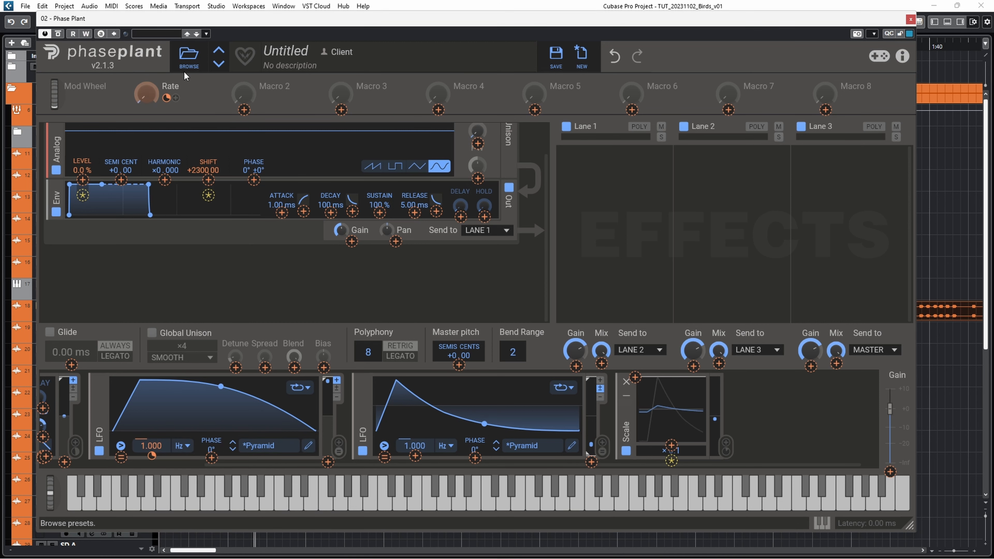
Assign the Rate macro to the bipolar LFO's rate with a modulation amount of 30%.
left_click(415, 456)
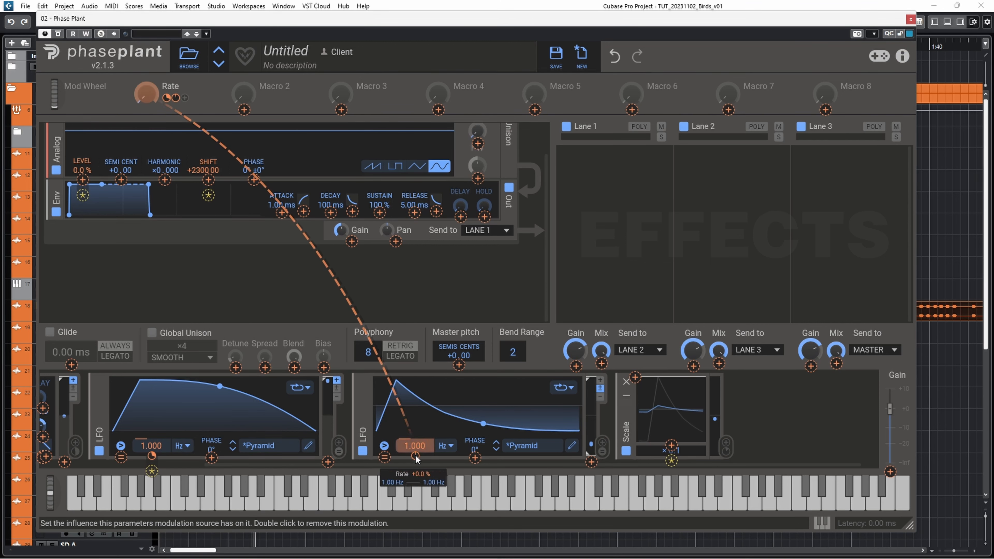
right_click(416, 456)
type("30")
key("Return")
left_click(485, 283)
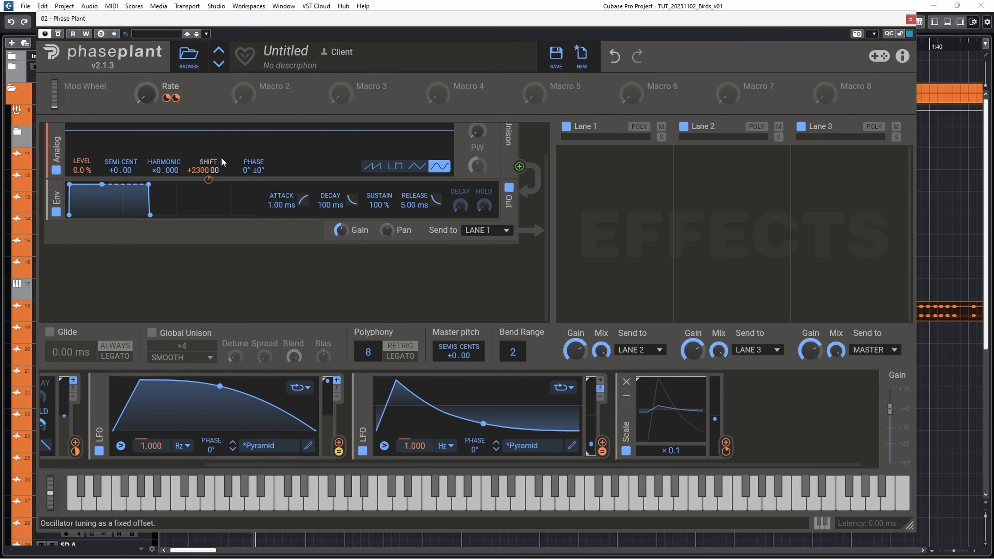
Turn up the Rate macro and check the range of its modulation of the first LFO's rate.
left_click_drag(147, 96, 147, 49)
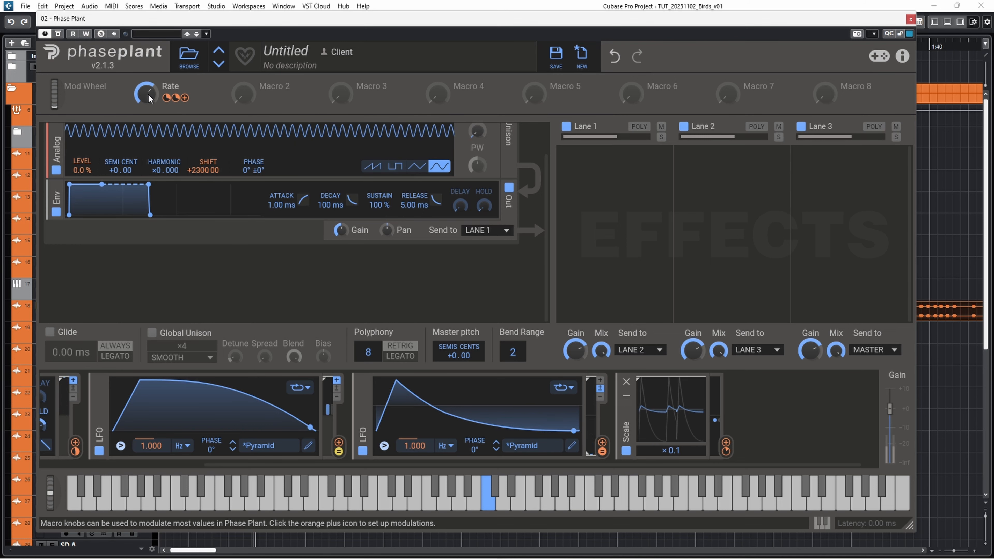
left_click(167, 97)
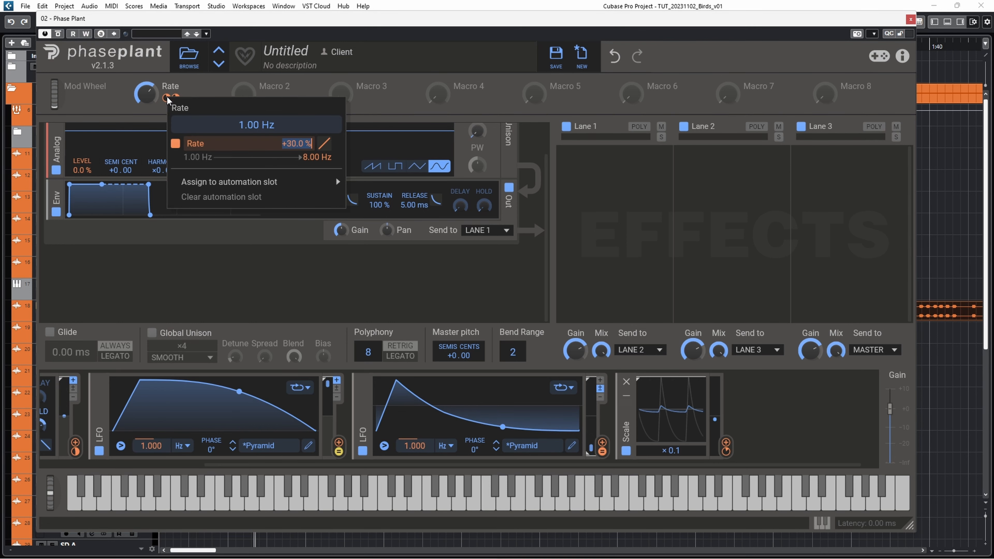
left_click(156, 270)
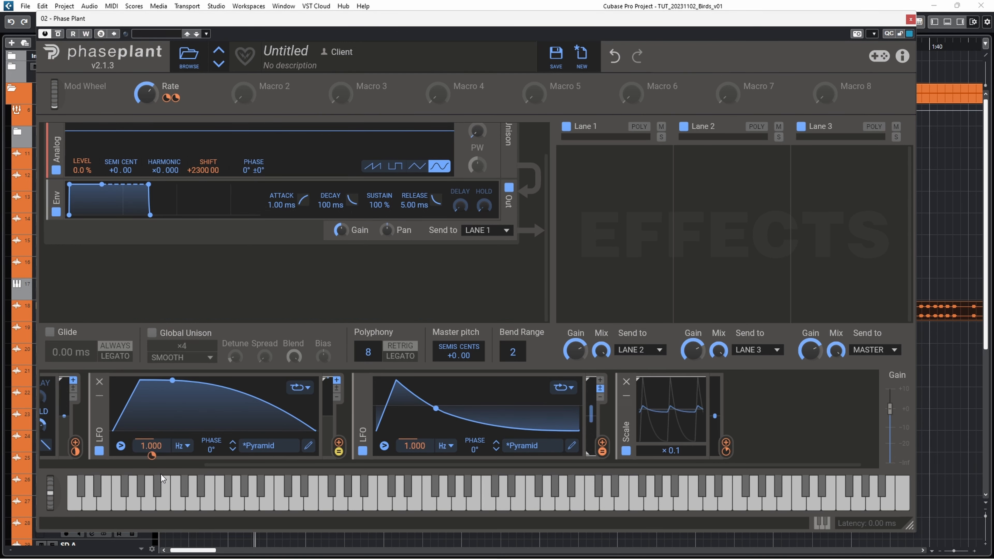
Set the base rate of both LFOs to 3 Hz.
right_click(152, 447)
type("3")
key("Return")
right_click(422, 446)
type("3")
key("Return")
Set the base rate of both LFOs to 2 Hz and the Rate macro to 36%.
left_click_drag(144, 95, 143, 157)
right_click(153, 446)
type("2")
key("Return")
right_click(409, 445)
type("2")
key("Return")
left_click_drag(145, 94, 146, 67)
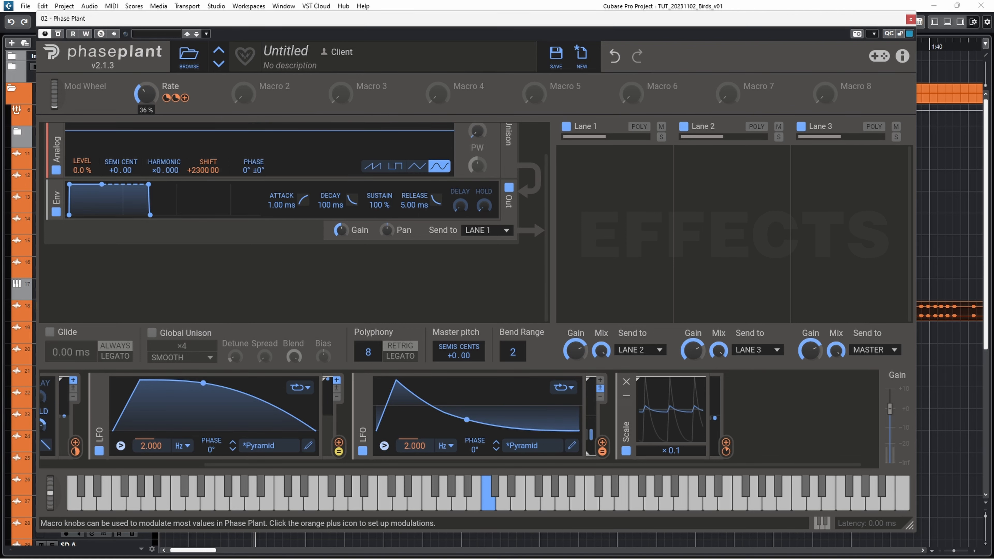
Add a third LFO after the Scale modulator and make it bipolar.
left_click(763, 433)
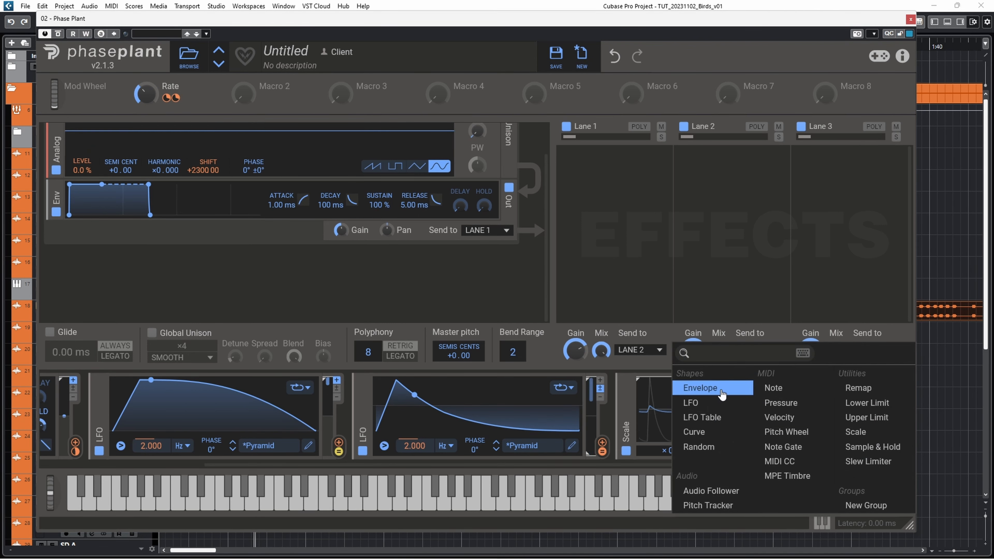
left_click(691, 402)
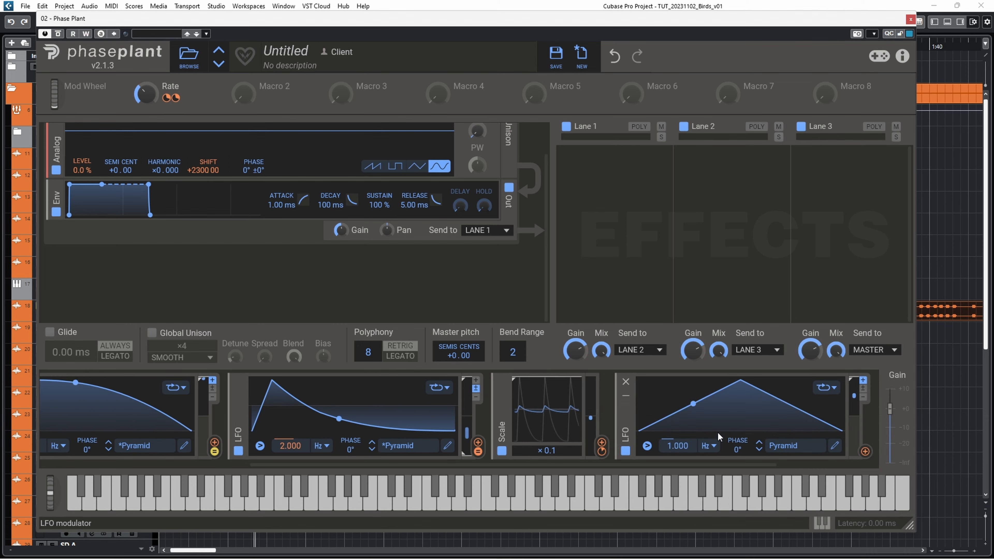
left_click(668, 435)
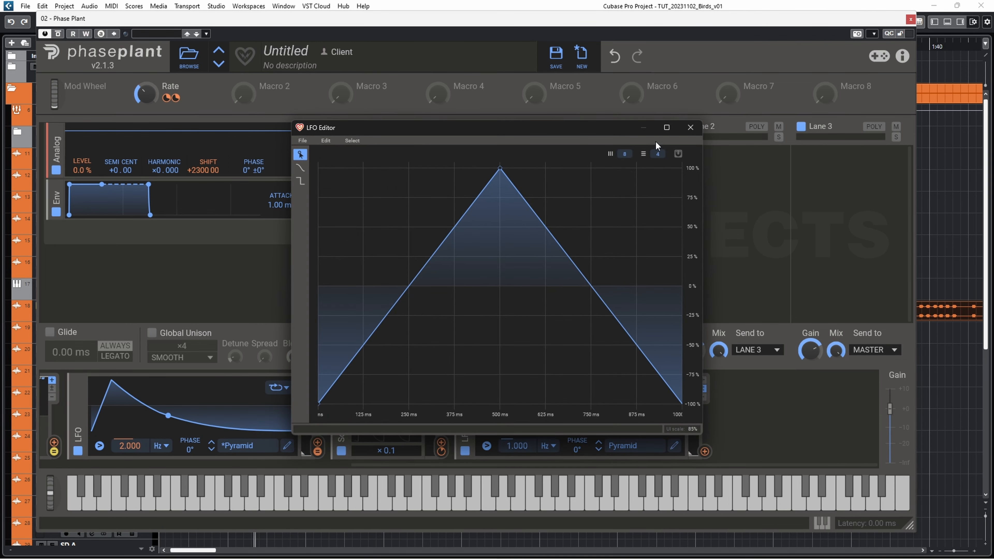
left_click(690, 127)
Route the third LFO to the Rate macro and raise its rate to about 3.5 Hz.
left_click(704, 451)
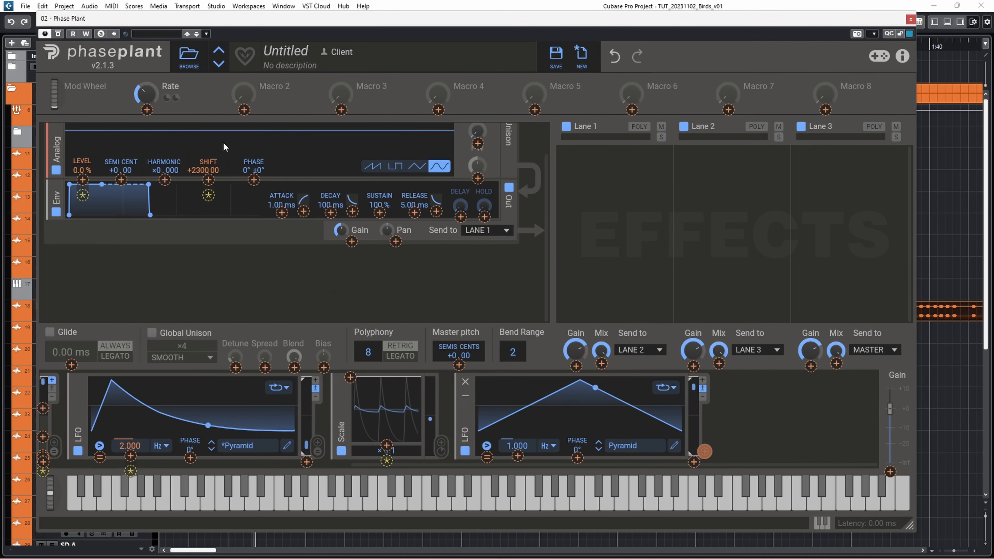
left_click(146, 95)
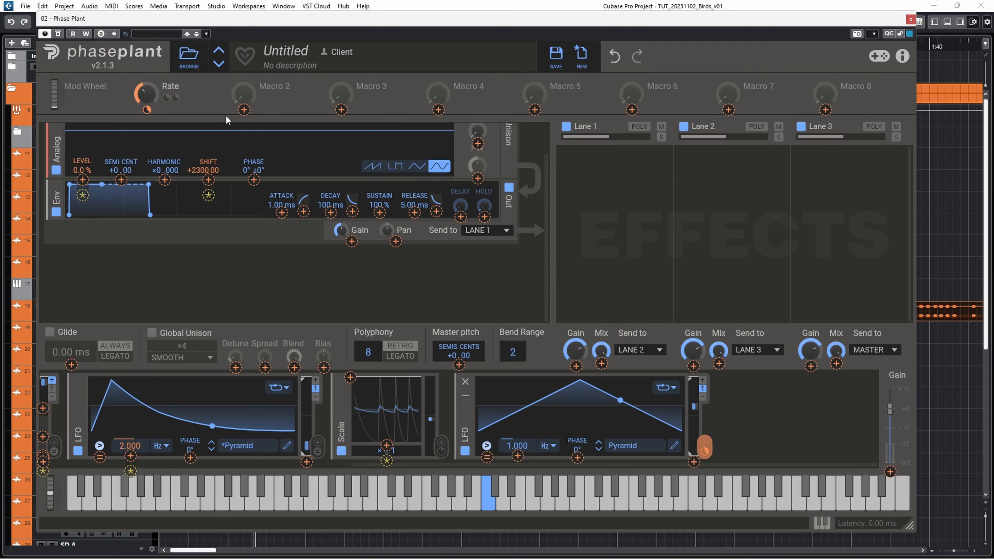
left_click_drag(521, 450, 521, 430)
Reshape the third LFO into an arch with a steep start, a peak at about 75 ms, and a rounded fall.
left_click(672, 448)
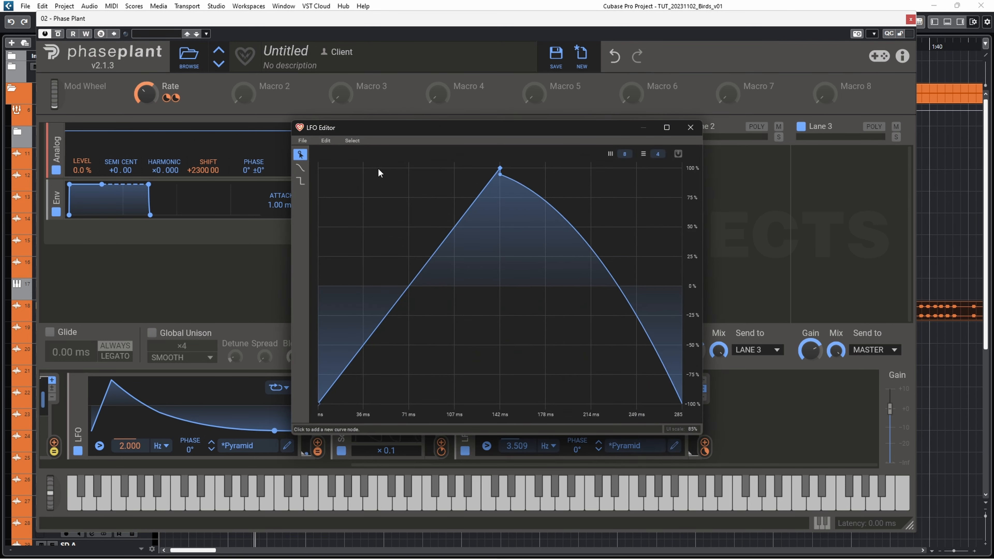
left_click_drag(517, 189, 508, 196)
left_click_drag(409, 285, 350, 285)
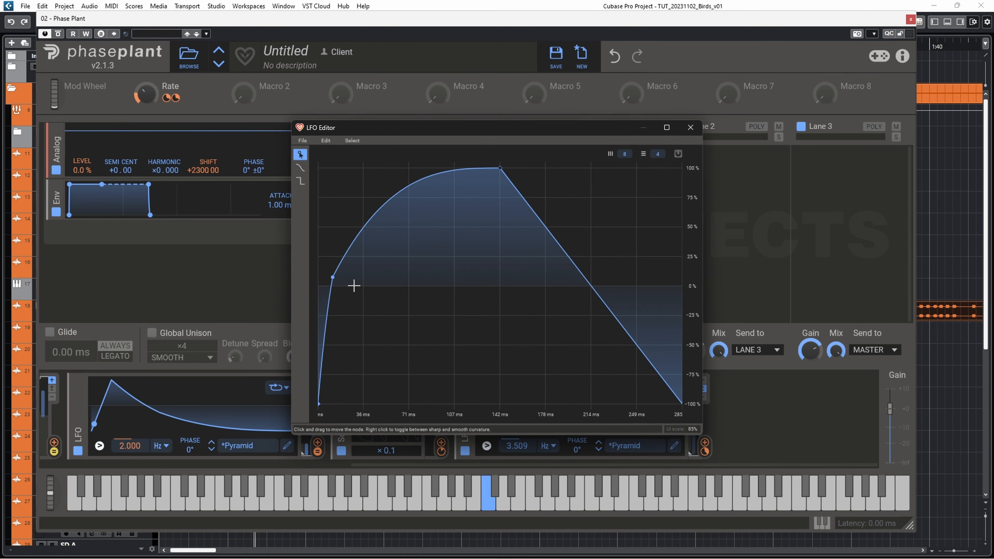
left_click_drag(595, 286, 628, 269)
left_click_drag(500, 168, 410, 164)
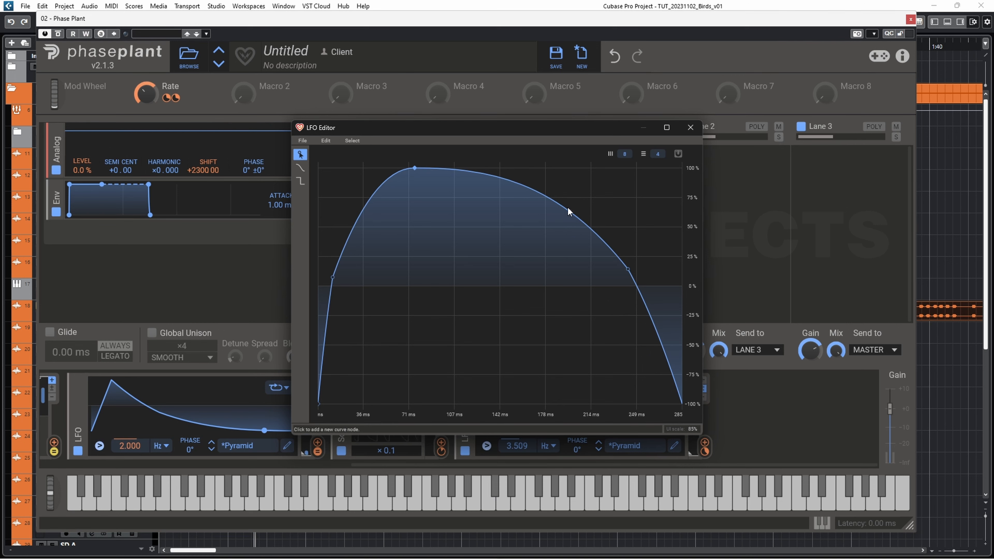
Delete all the LFOs and the Scale modulator, keeping only the envelope modulator.
left_click_drag(437, 468, 77, 466)
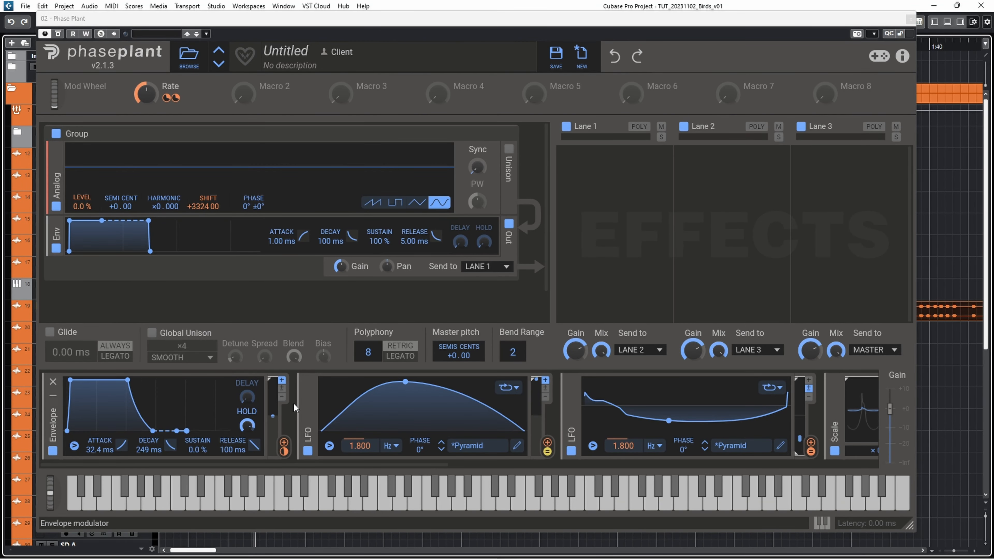
left_click(307, 383)
left_click(307, 383)
left_click(308, 383)
left_click(307, 383)
left_click(308, 383)
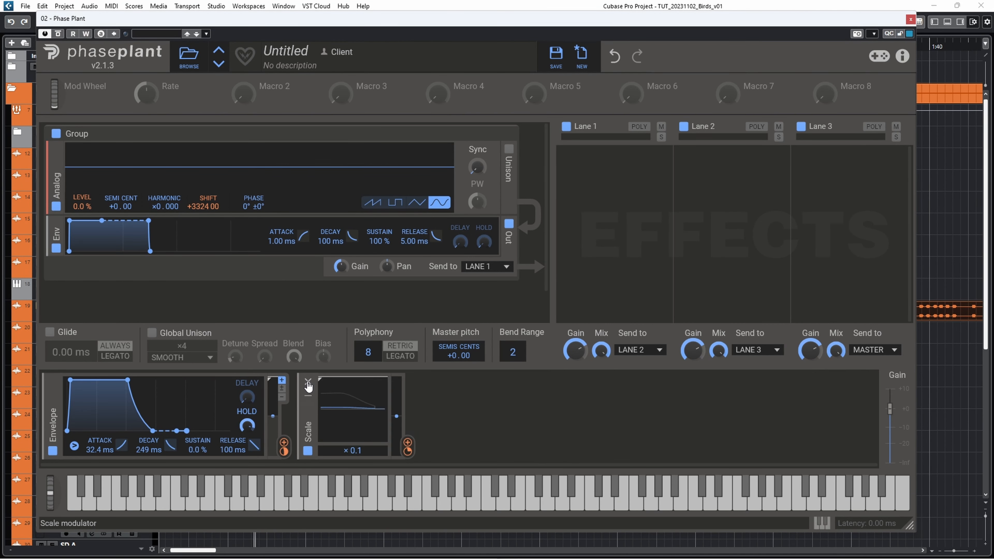
left_click(307, 382)
Add a second Analog oscillator below the existing group and set it to a sine wave.
left_click(161, 292)
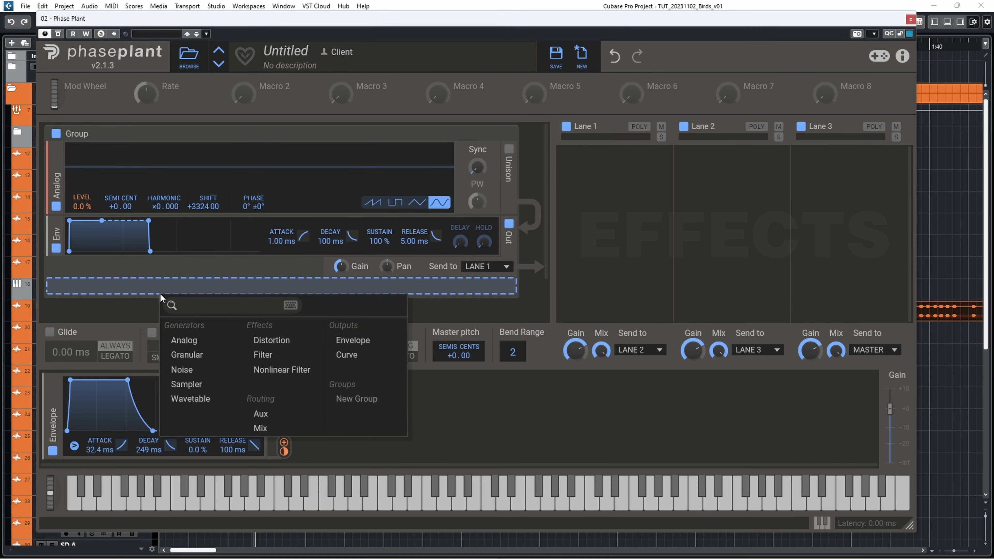
left_click(185, 341)
left_click(440, 309)
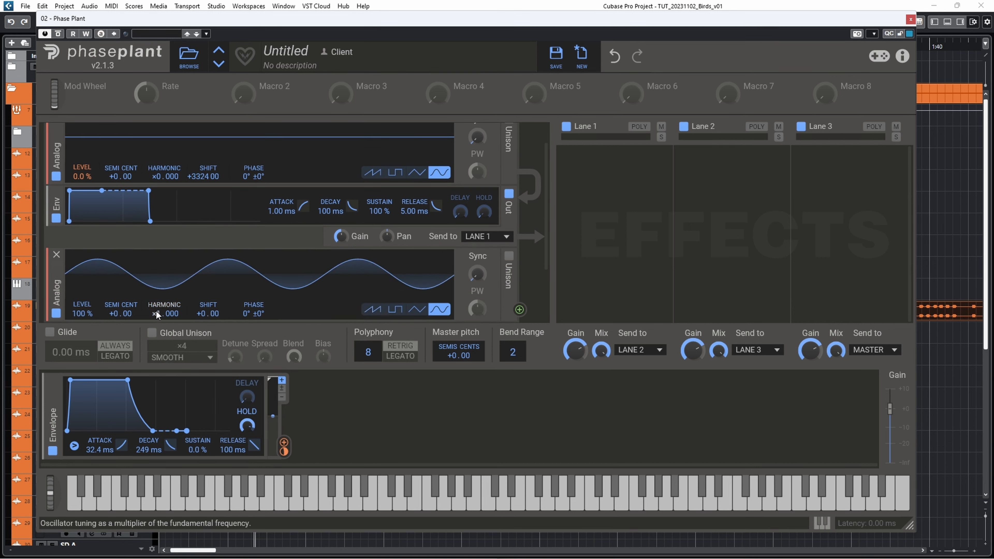